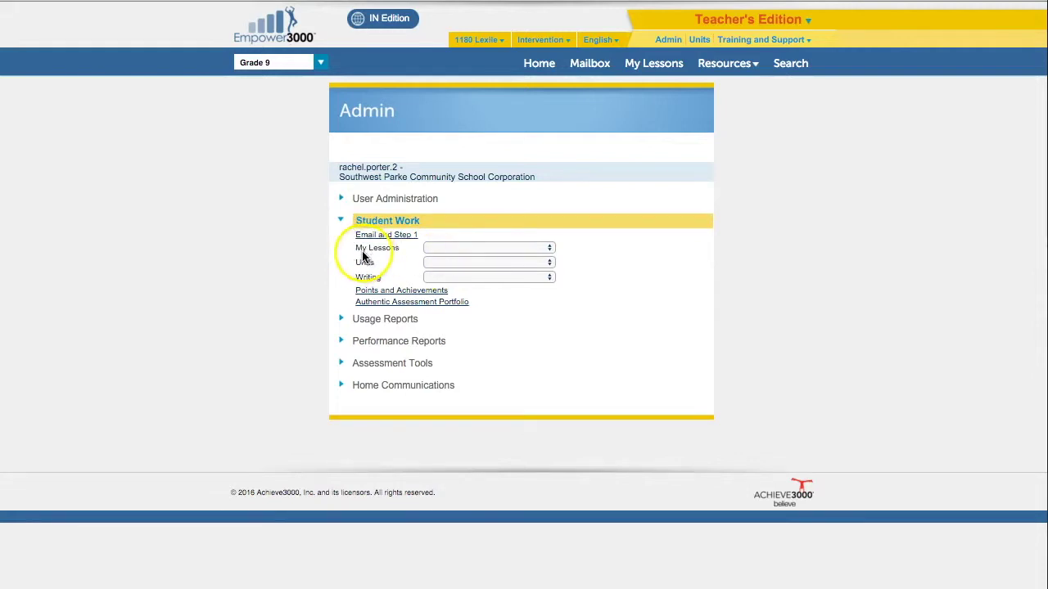
Open the My Lessons Activities report setup under Student Work and select Montezuma Elementary School as the school.
left_click(442, 247)
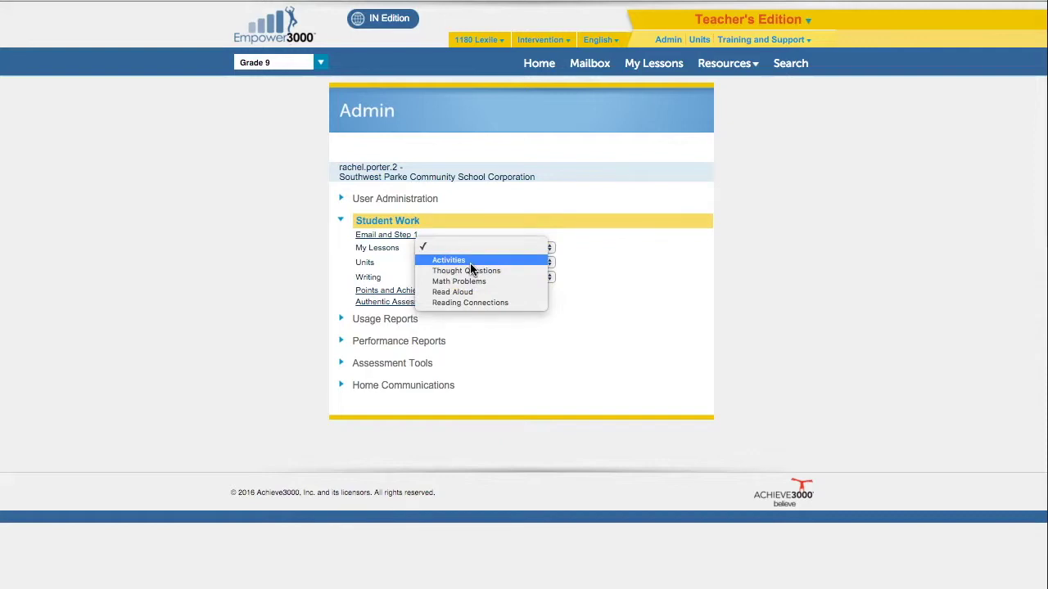
left_click(465, 260)
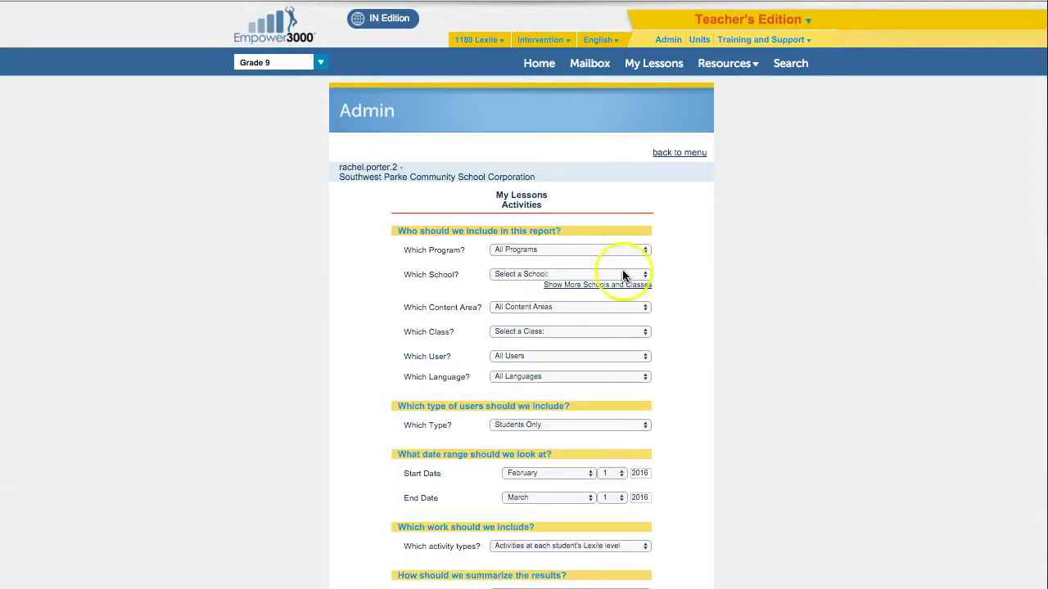
scroll(622, 276, "down", 2)
scroll(622, 276, "down", 3)
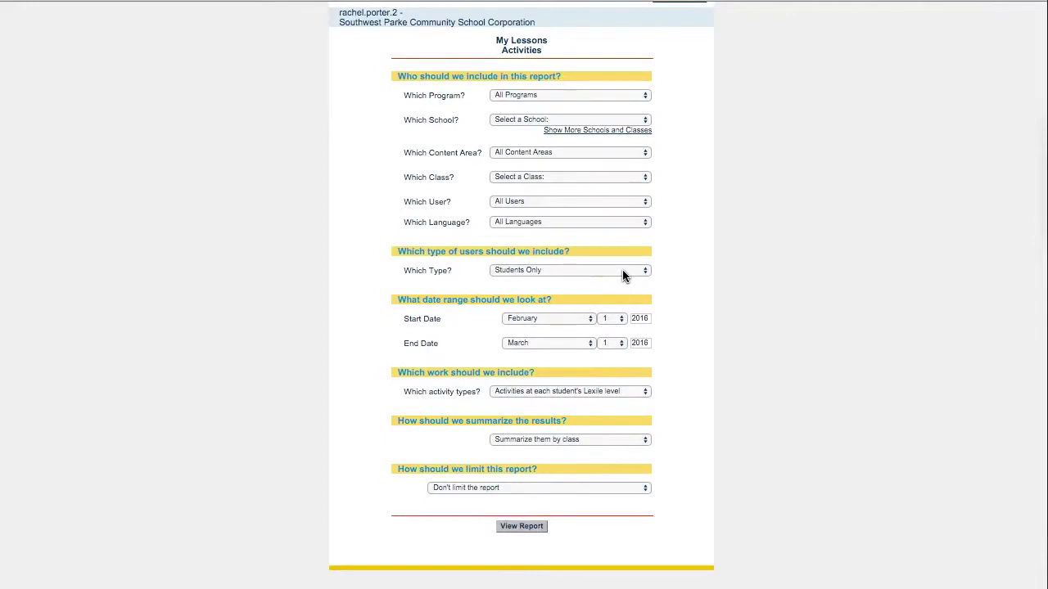
left_click(532, 123)
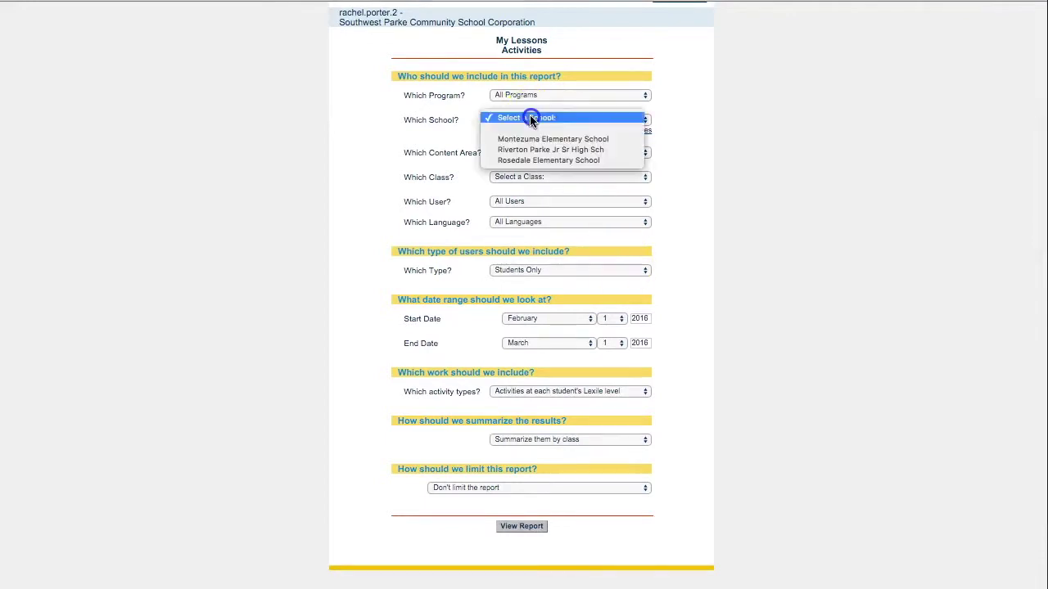
left_click(528, 141)
left_click(524, 141)
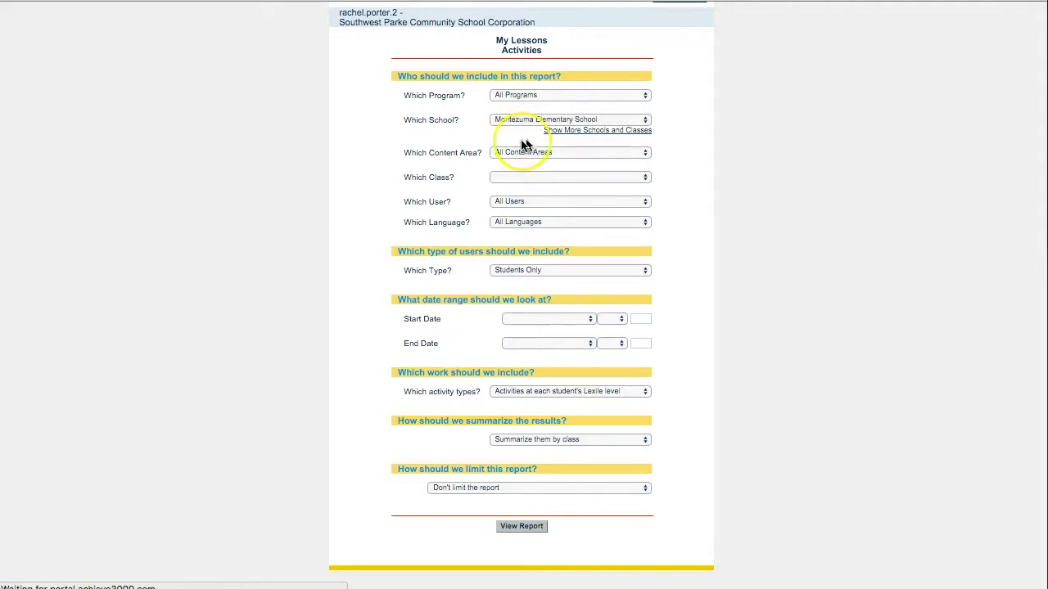
Generate the Activities report and bring its window fully into view to review the list of classes.
scroll(693, 182, "down", 7)
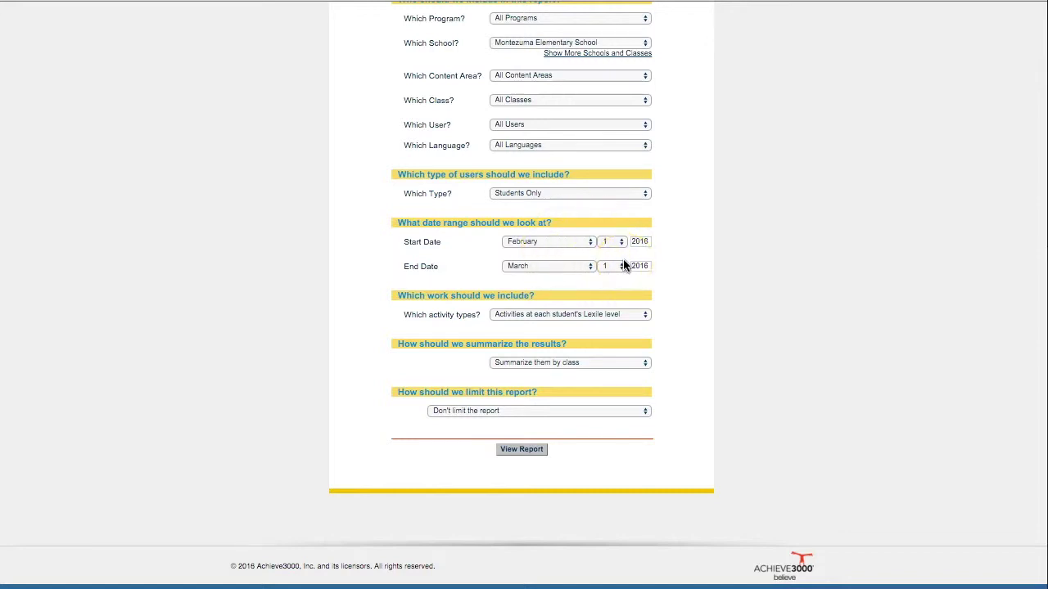
left_click(517, 452)
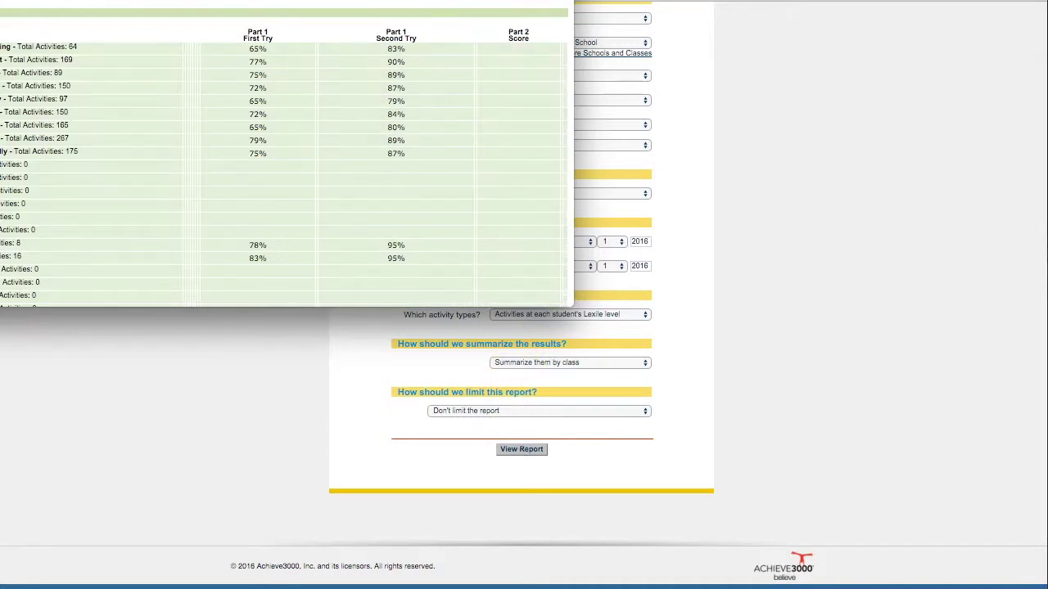
left_click_drag(326, 0, 607, 34)
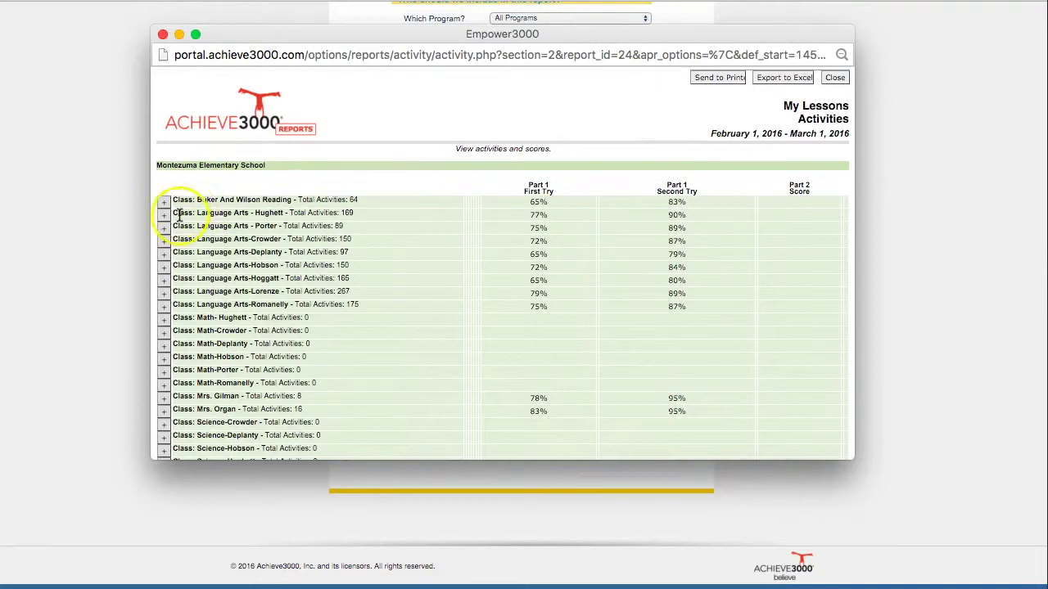
scroll(196, 239, "down", 2)
scroll(197, 239, "up", 2)
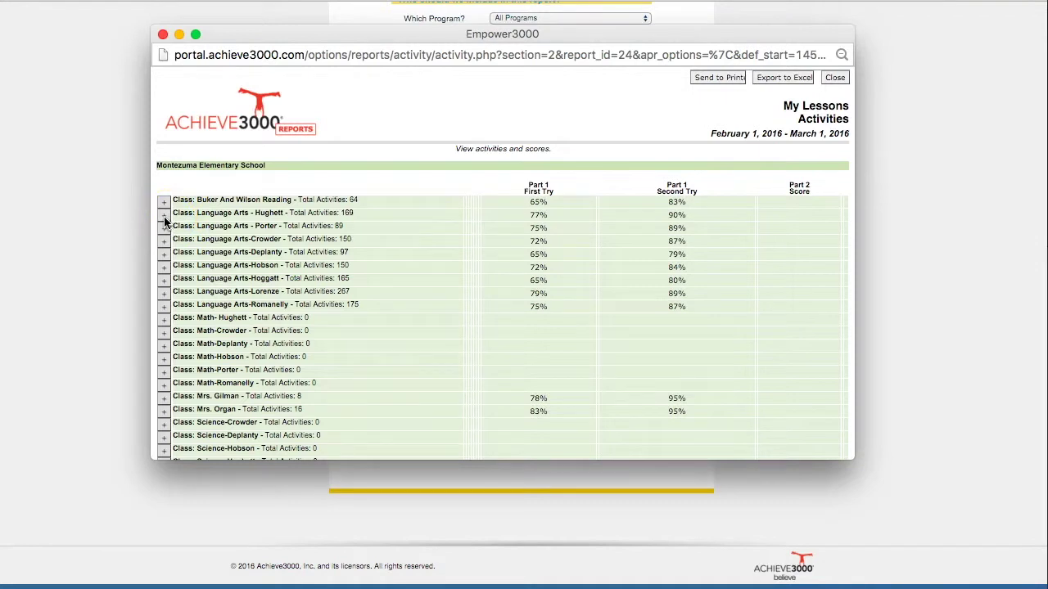
Expand the third listed class in the Activities report and review its students' first-try and second-try activity scores.
left_click_drag(417, 43, 126, 0)
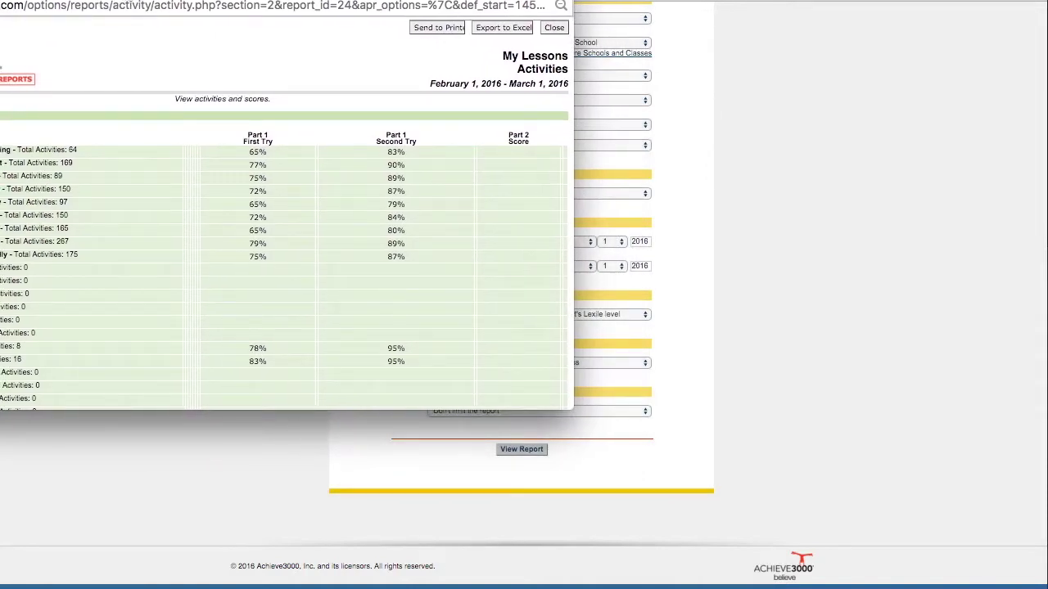
left_click(127, 128)
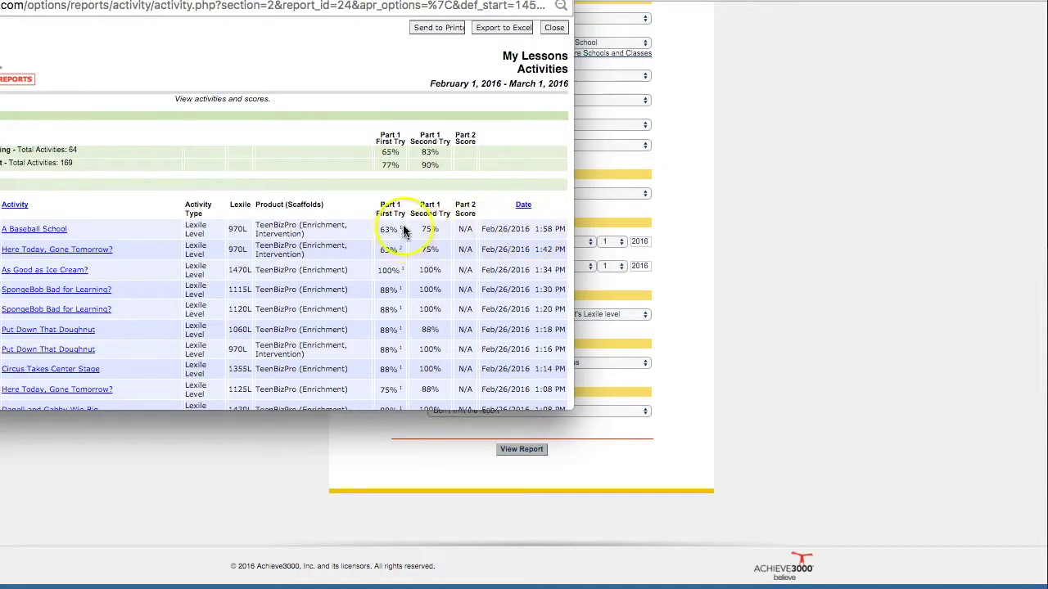
scroll(411, 269, "down", 1)
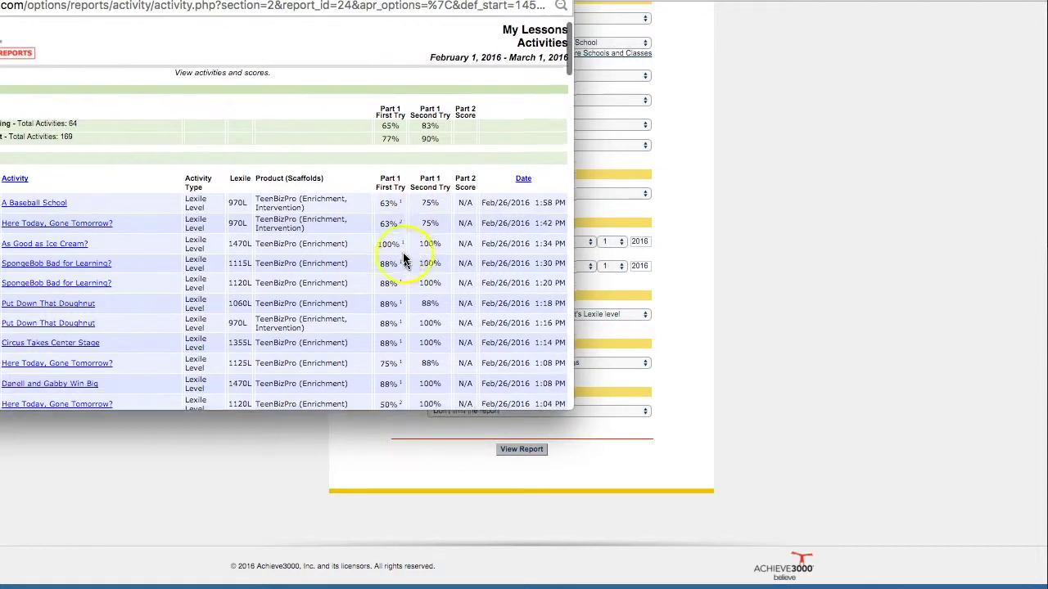
scroll(405, 241, "down", 5)
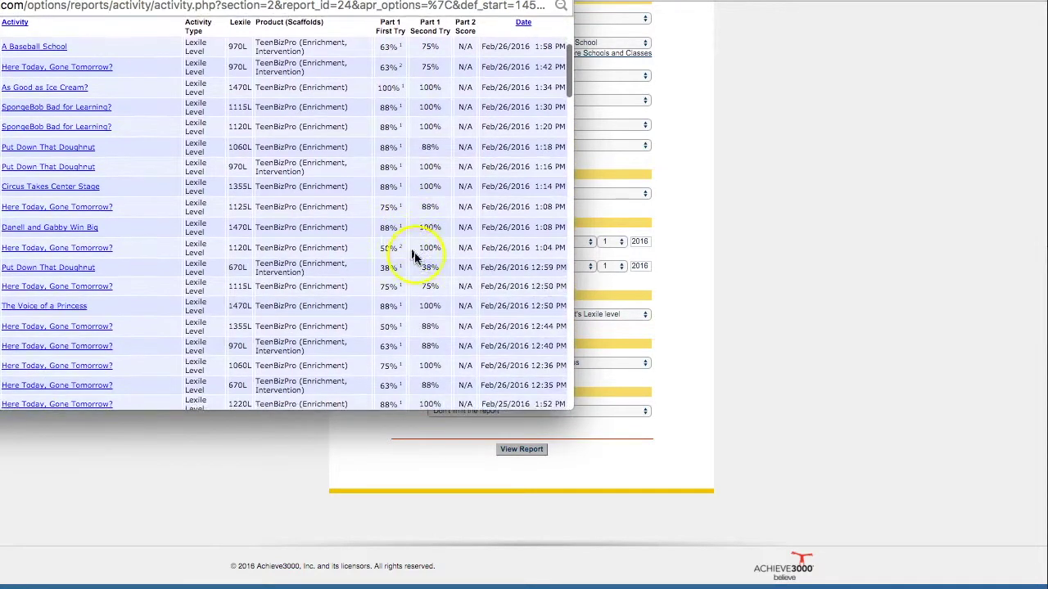
scroll(413, 260, "down", 10)
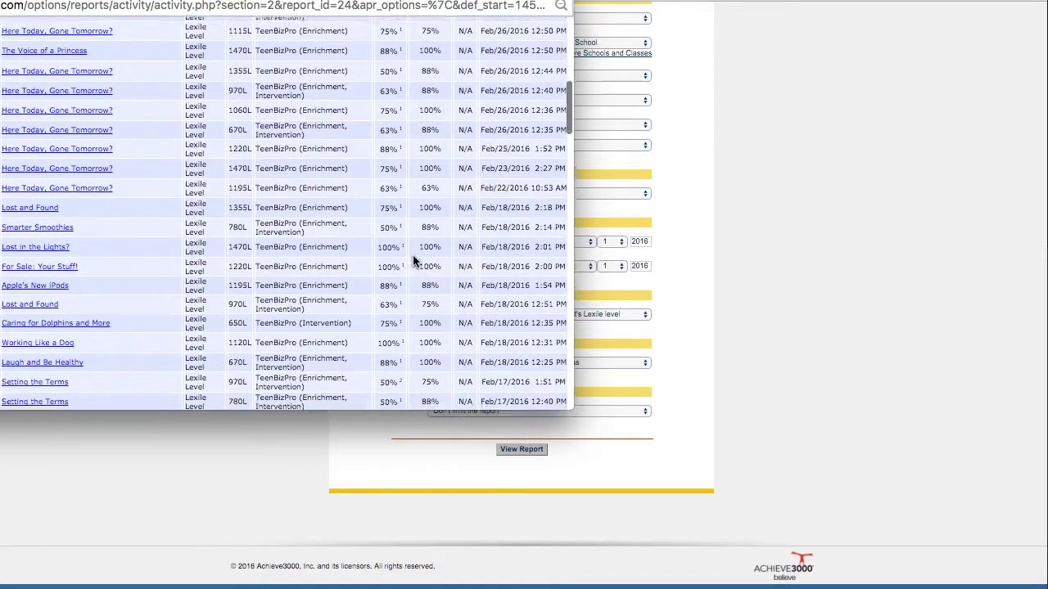
scroll(413, 260, "down", 8)
left_click(409, 278)
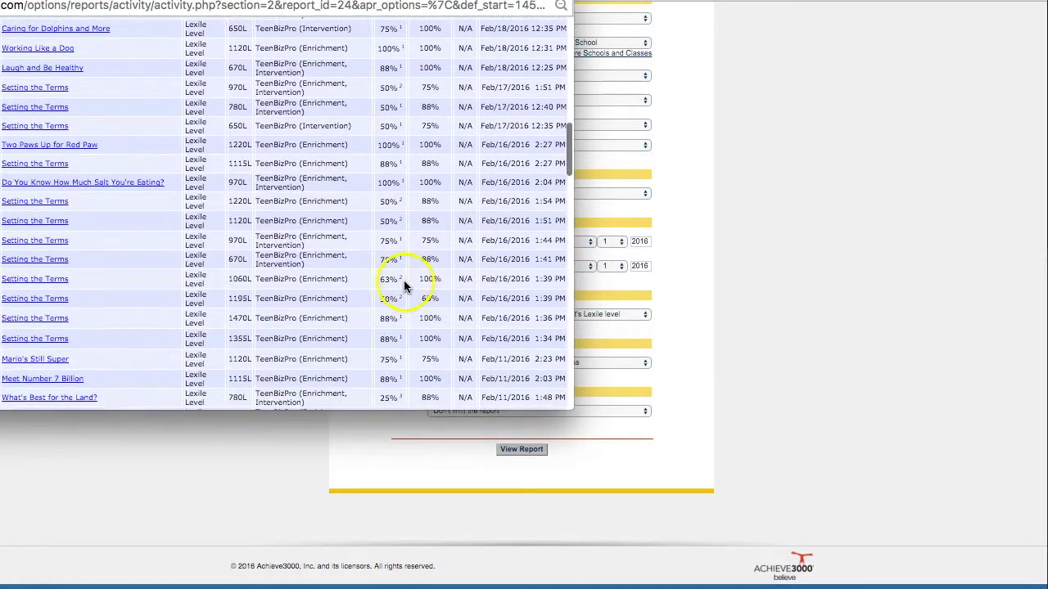
scroll(404, 282, "down", 10)
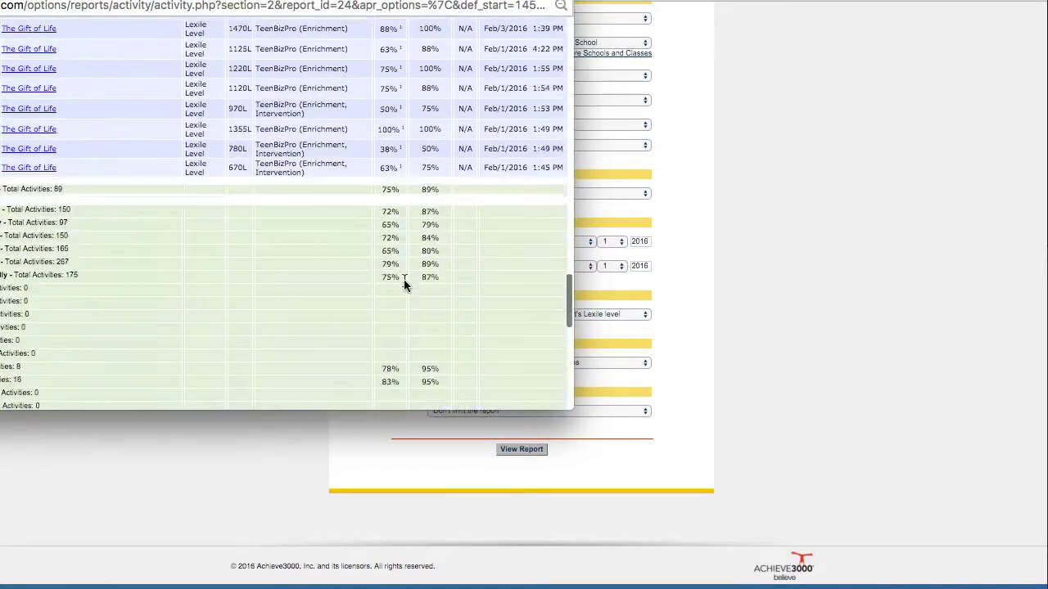
scroll(404, 285, "down", 7)
Examine the footnotes and the Report Legend at the end of the Activities report.
left_click(379, 224)
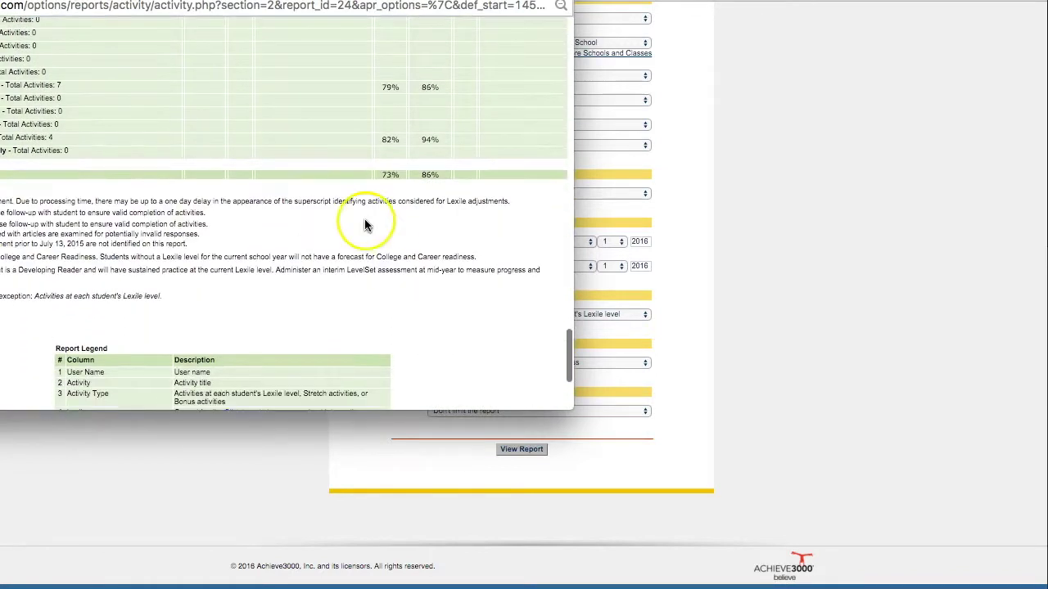
scroll(378, 227, "down", 3)
scroll(333, 73, "up", 2)
left_click_drag(309, 2, 503, 10)
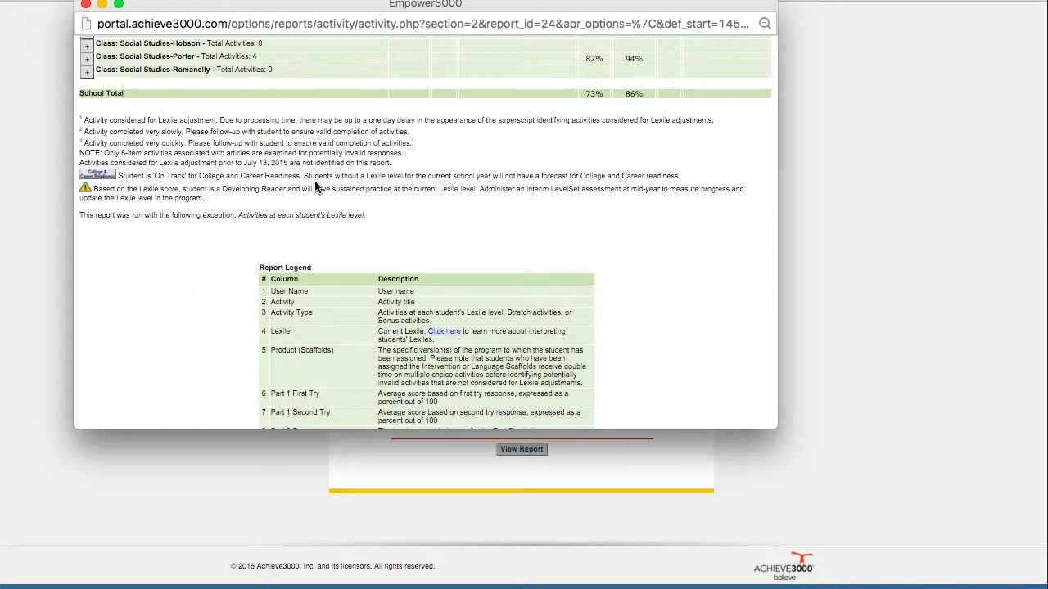
Open the A Baseball School activity result from the expanded class and enlarge its window to show all question results.
left_click_drag(334, 8, 129, 2)
scroll(276, 141, "up", 1)
scroll(274, 139, "up", 15)
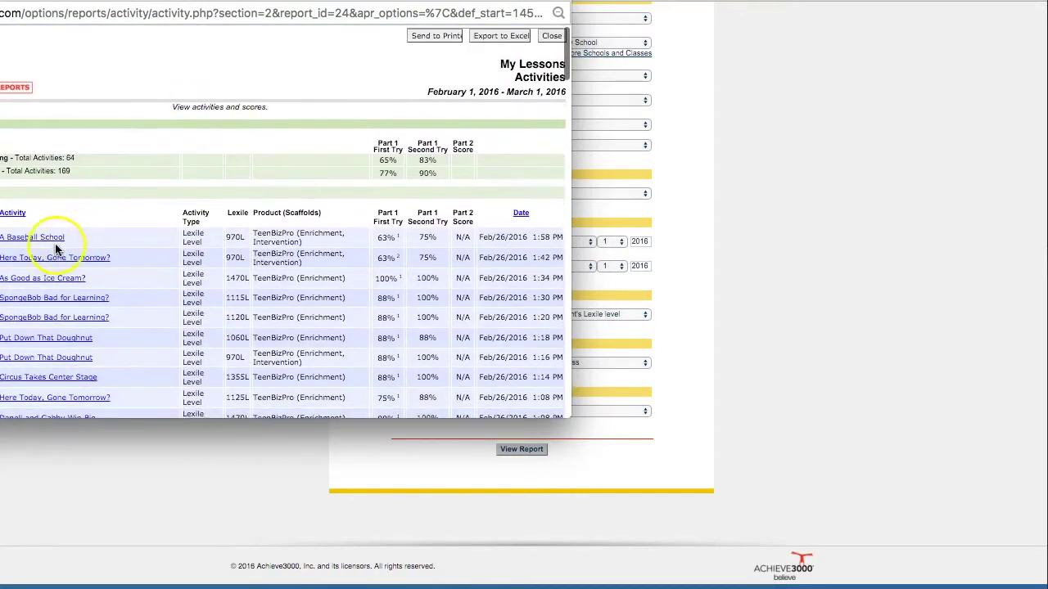
left_click(38, 240)
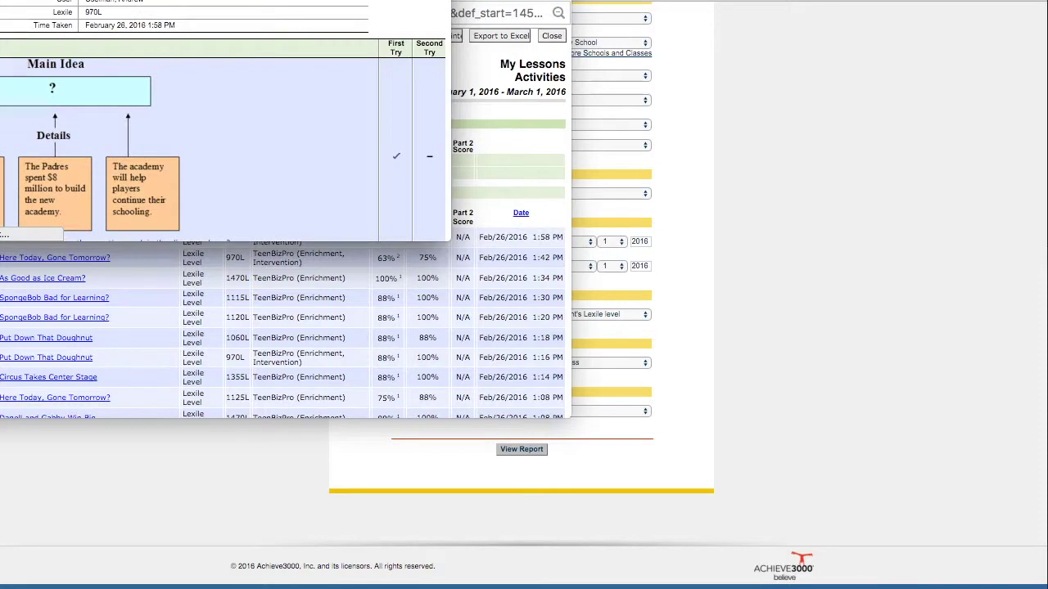
left_click_drag(163, 0, 355, 1)
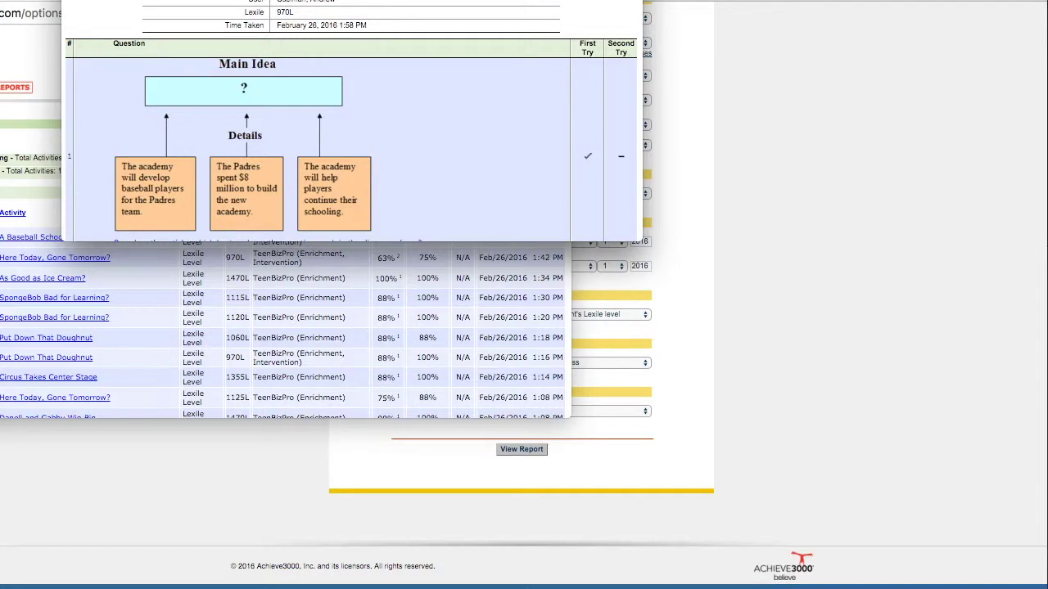
left_click_drag(641, 242, 879, 479)
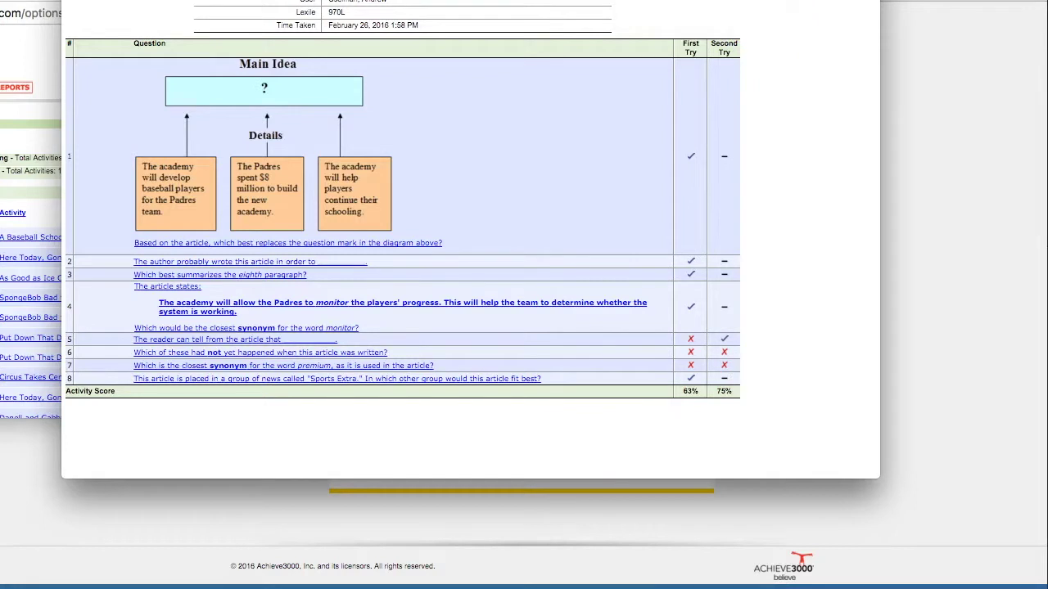
Close the activity result and report windows, and return to the Student Work section of the Admin page.
key("super+w")
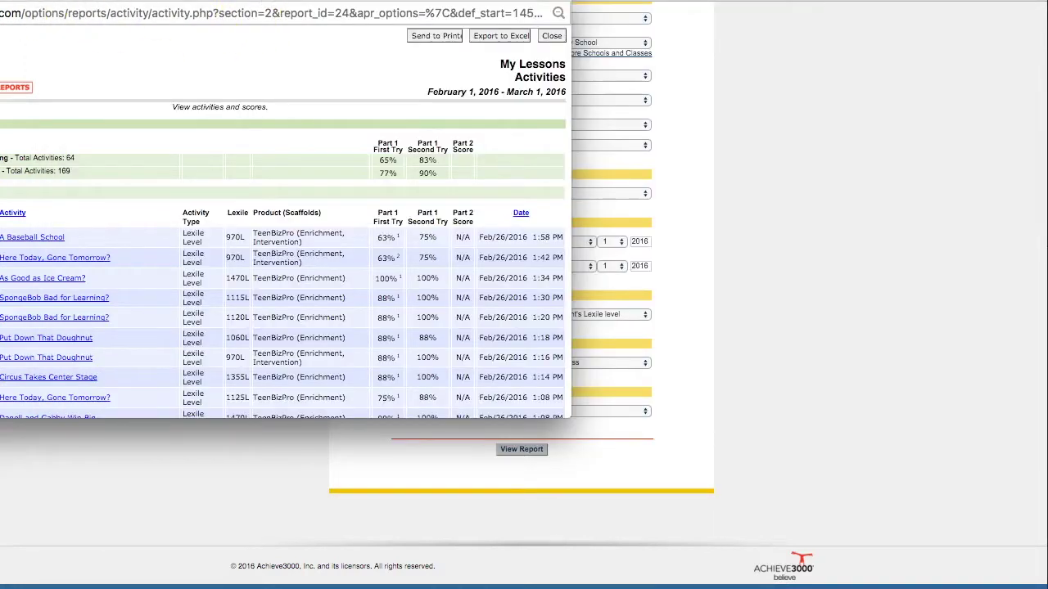
key("super+w")
scroll(626, 112, "up", 5)
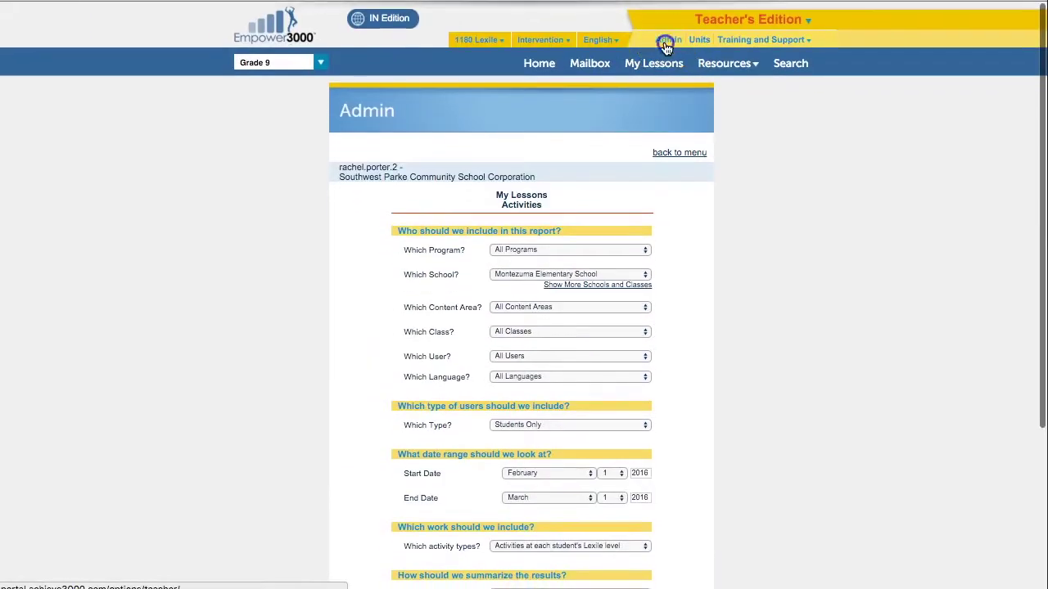
left_click(667, 43)
left_click(393, 201)
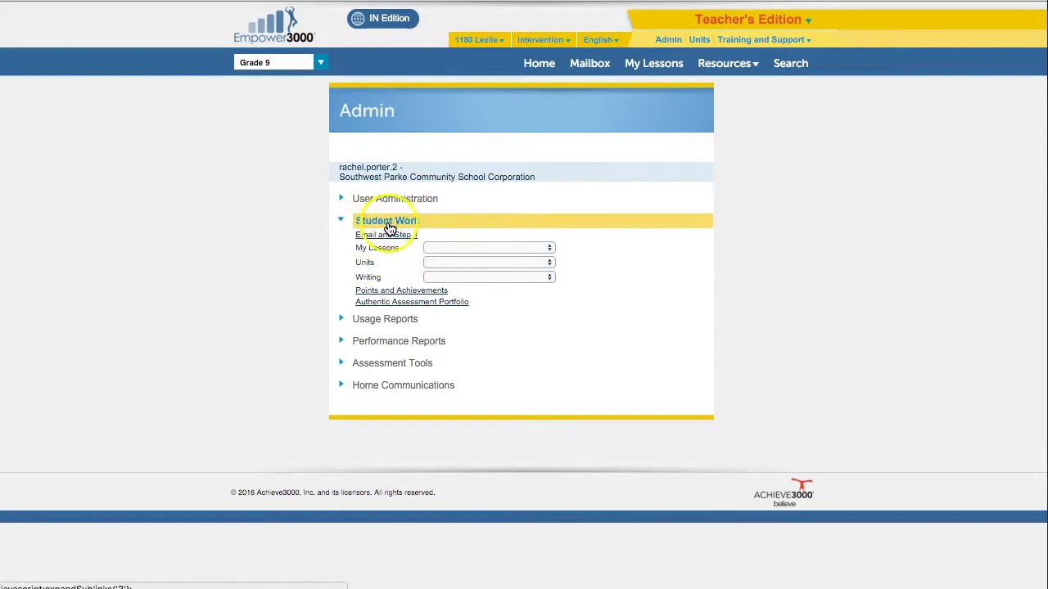
Generate the My Lessons Thought Questions report for Montezuma Elementary School.
left_click(468, 247)
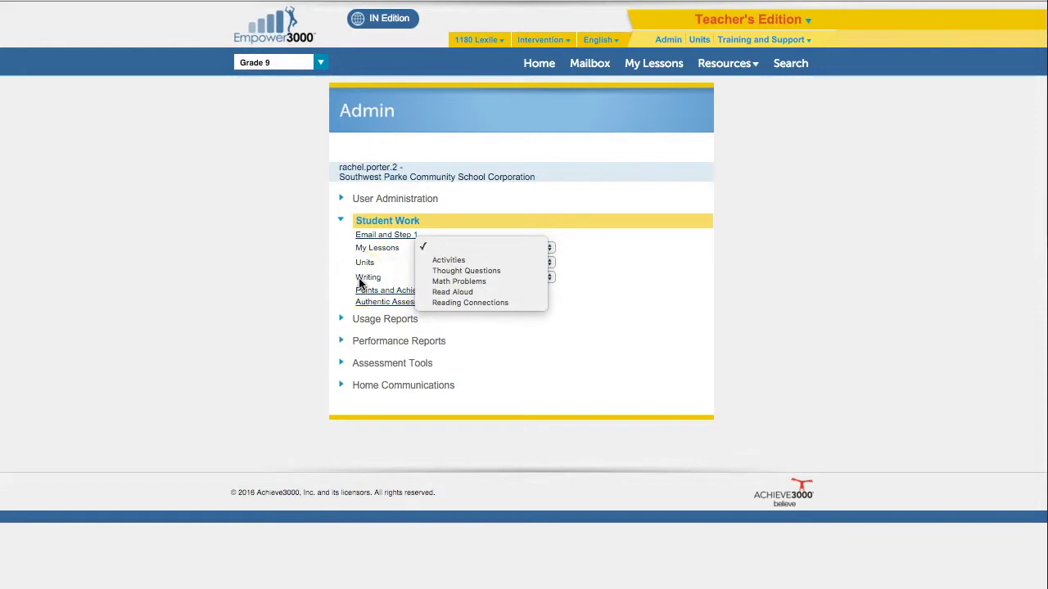
left_click(464, 271)
left_click(495, 274)
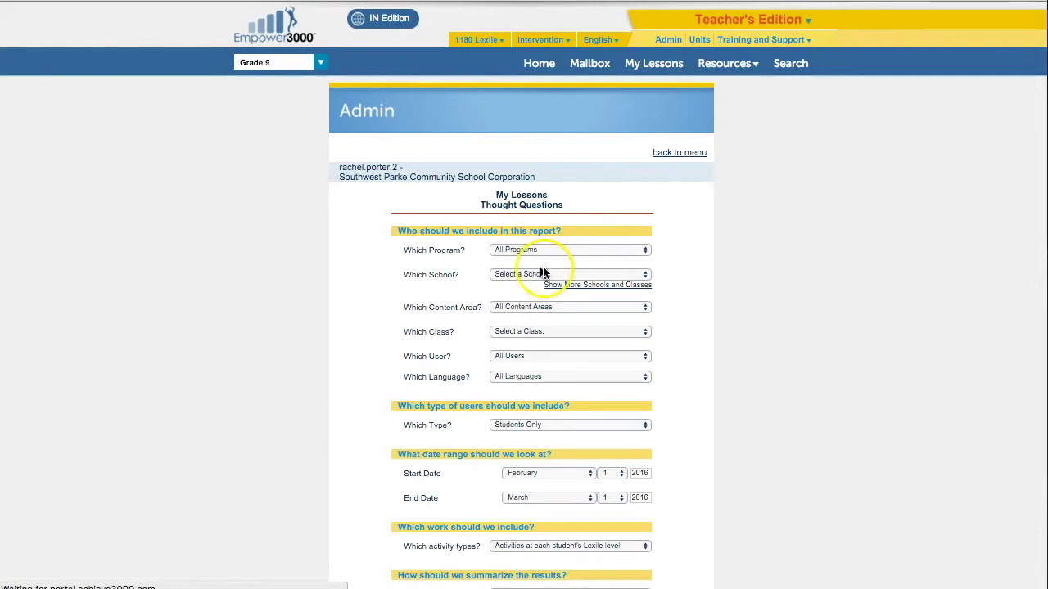
left_click(538, 296)
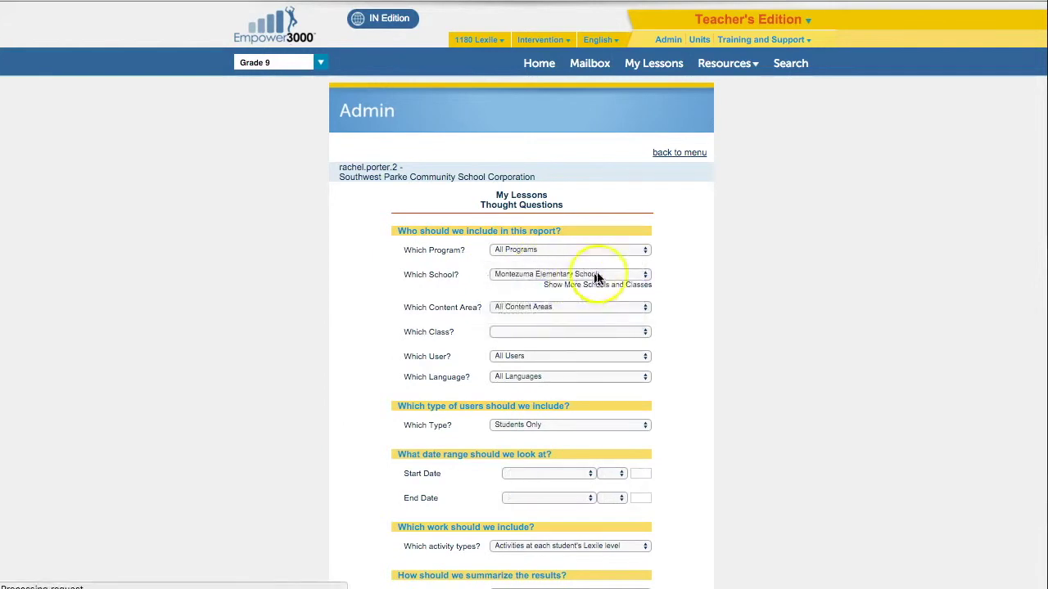
scroll(680, 257, "down", 2)
scroll(680, 265, "down", 1)
left_click(523, 450)
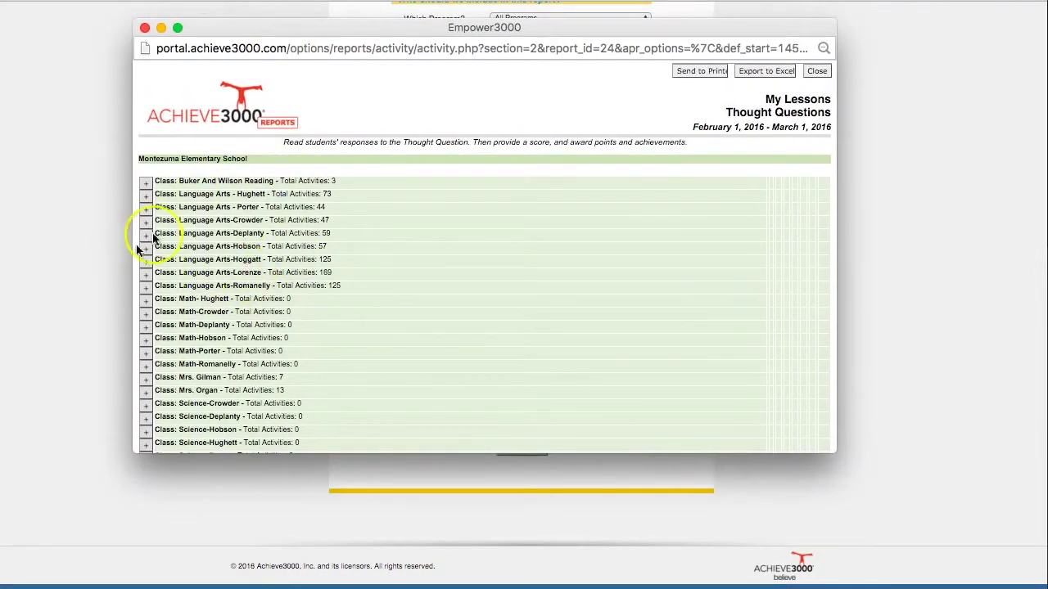
Move the Thought Questions report window aside and expand the third listed class to show its students' responses.
left_click_drag(326, 39, 60, 149)
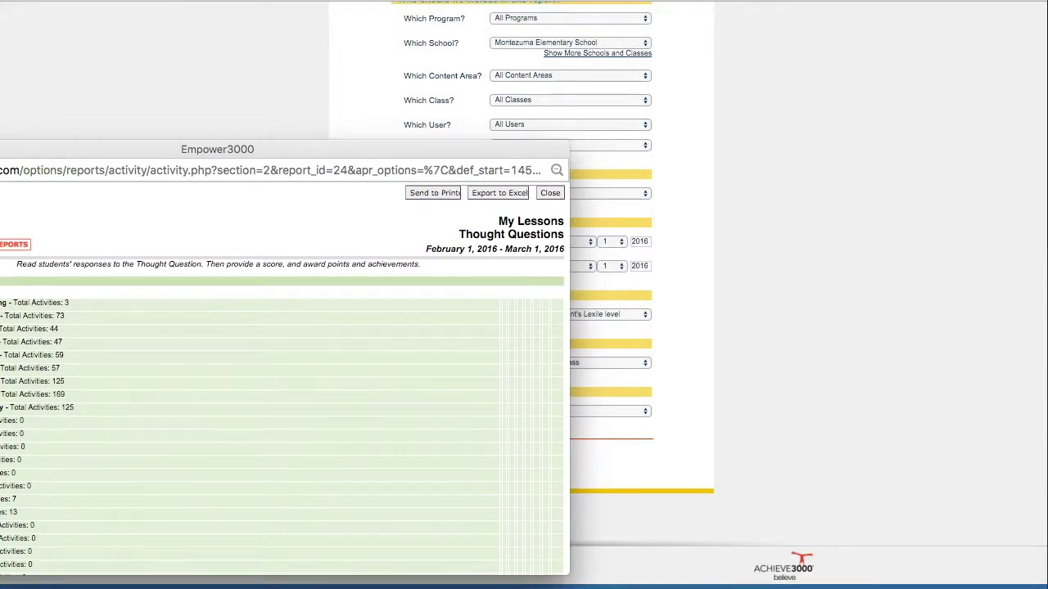
left_click(1, 316)
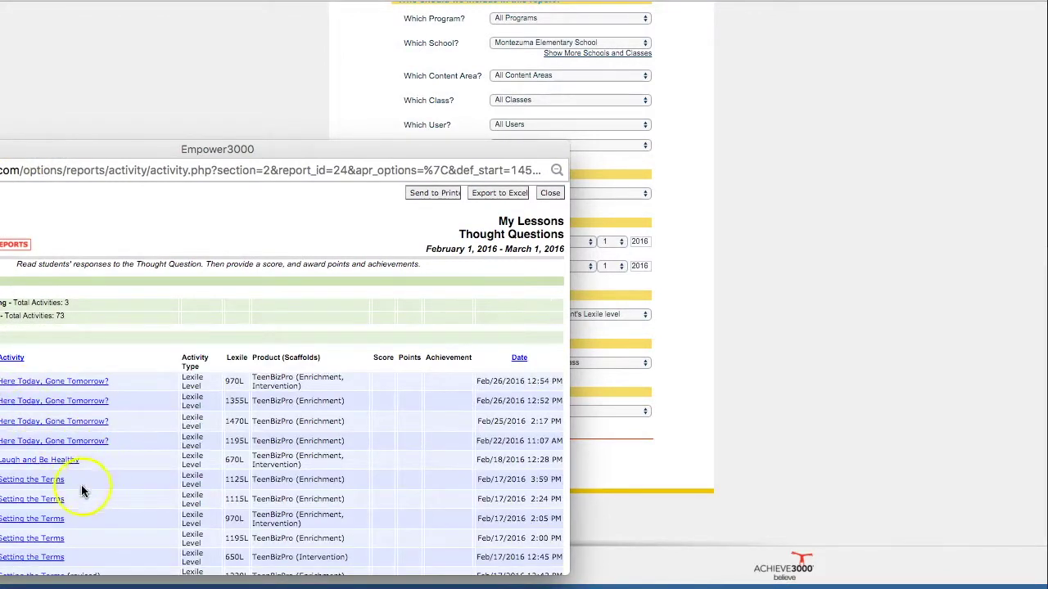
left_click_drag(113, 145, 122, 138)
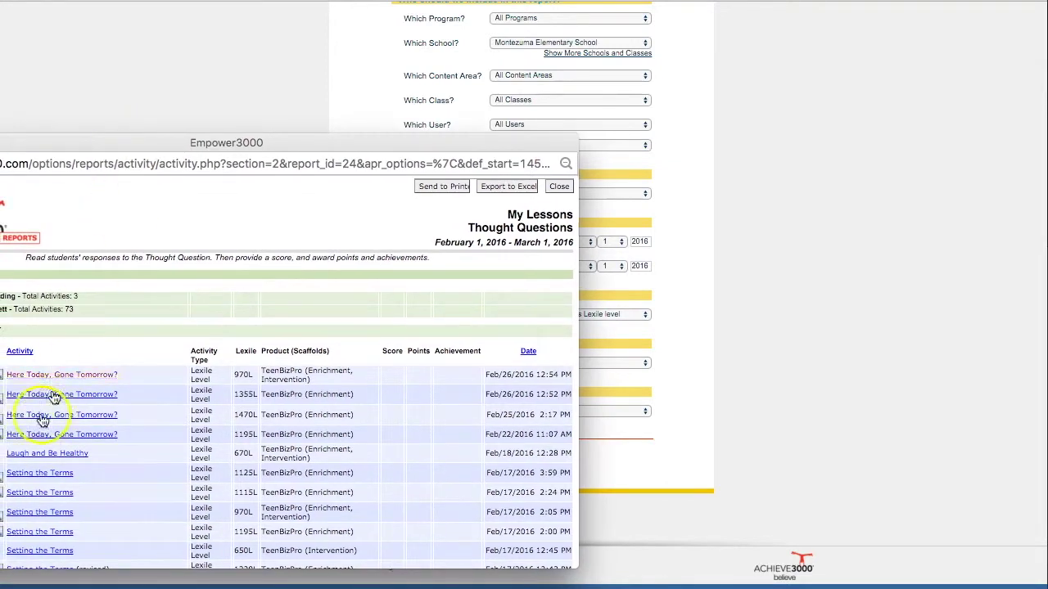
Open the 1115L Setting the Terms response dated Feb/17/2016 2:24 PM and enlarge its window to show the grading fields.
left_click(36, 491)
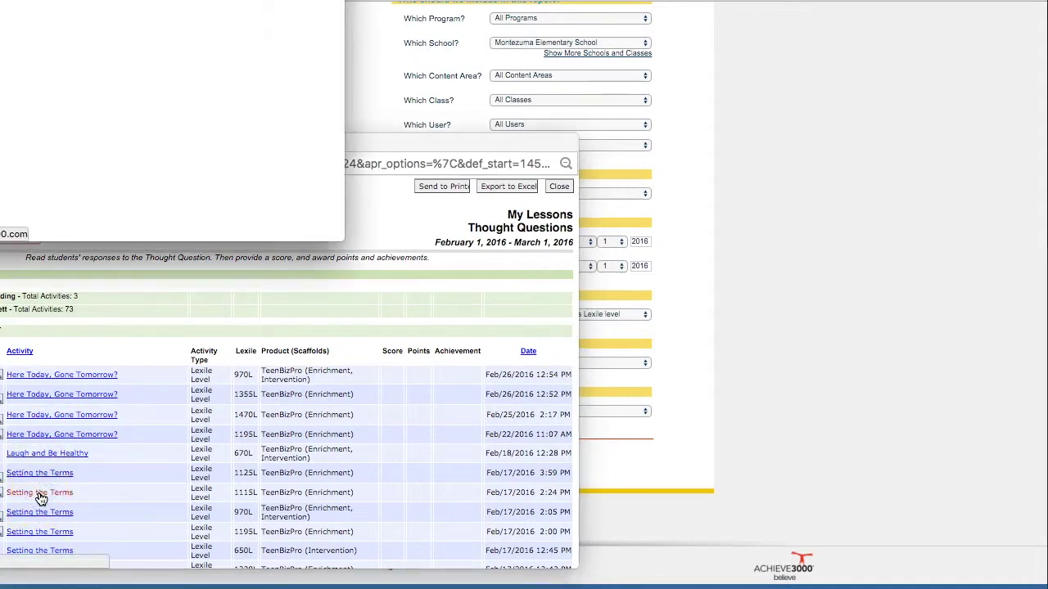
left_click_drag(106, 0, 371, 0)
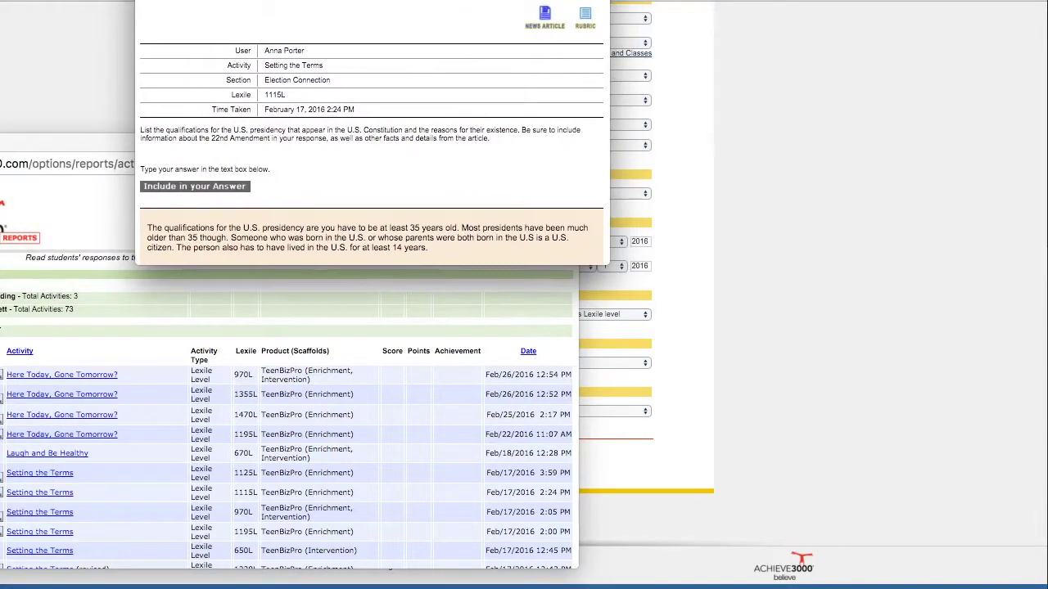
left_click_drag(606, 262, 997, 431)
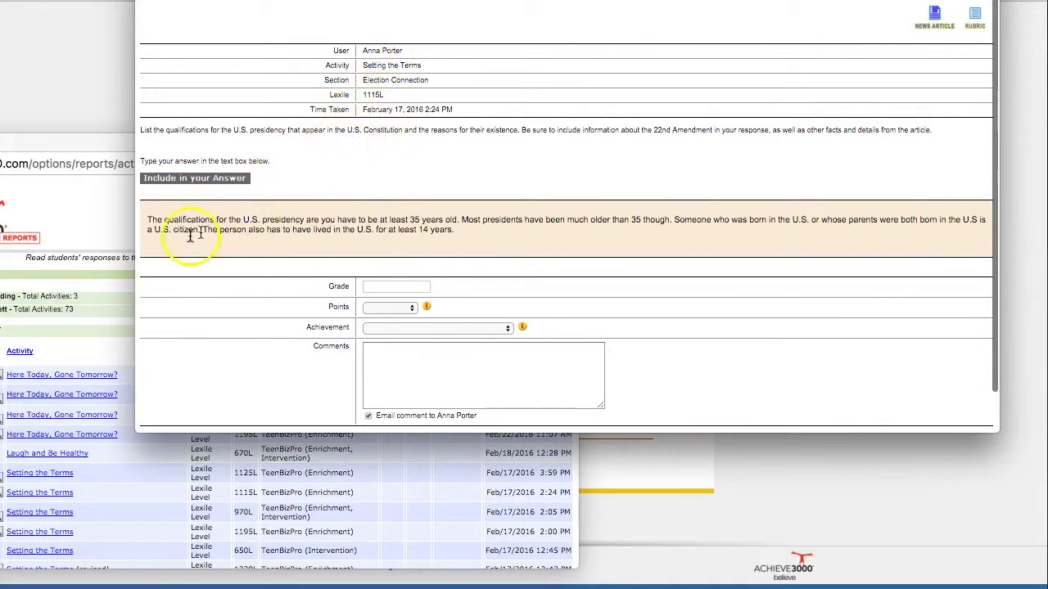
Review the student's written response and its Include in your Answer section, and reposition the window to show the News Article and Rubric links.
left_click_drag(147, 219, 487, 241)
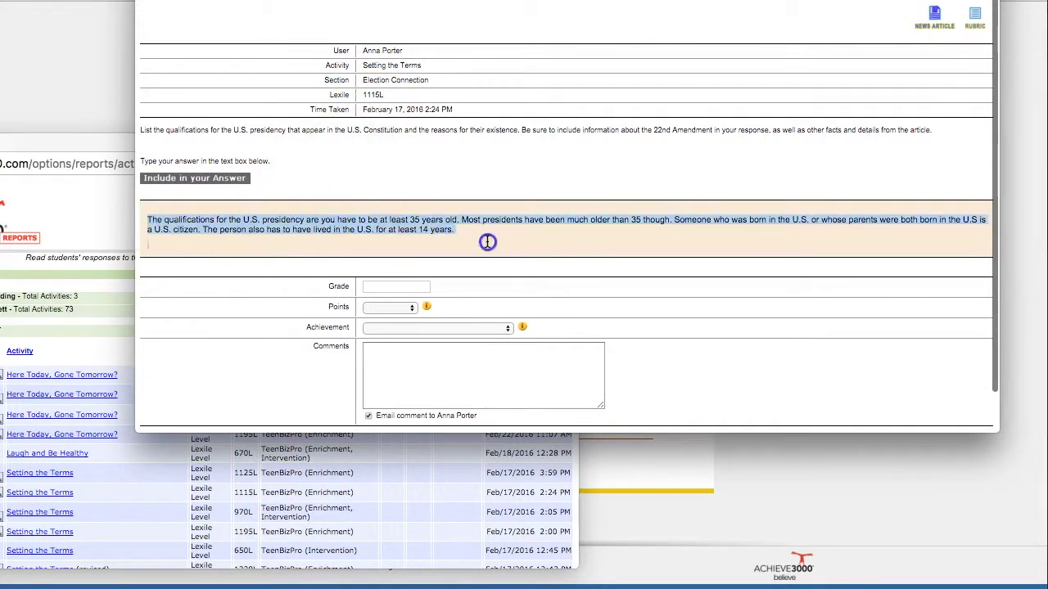
left_click(488, 247)
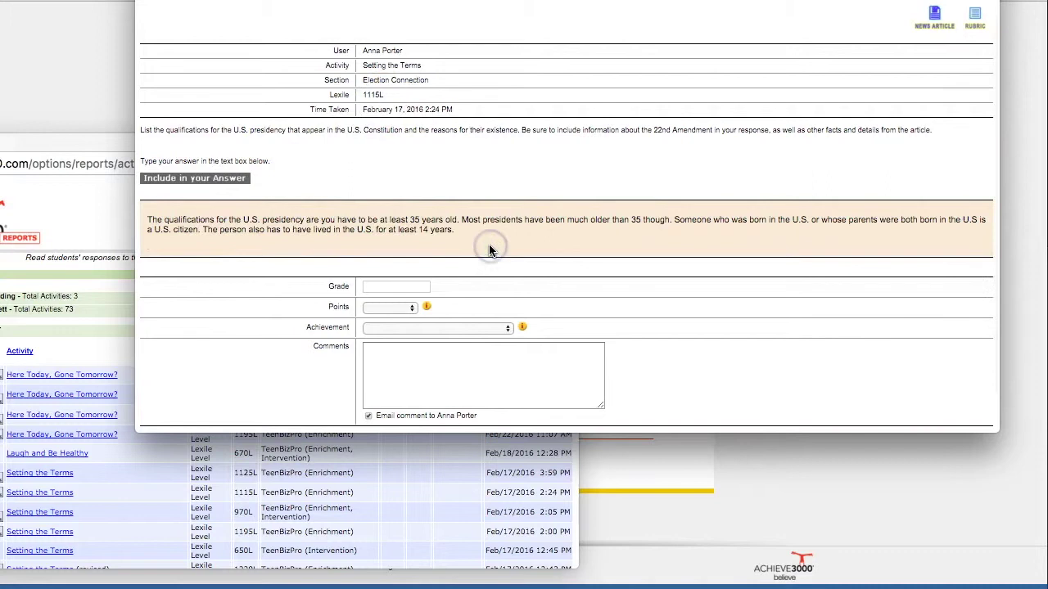
scroll(488, 245, "down", 1)
left_click(195, 137)
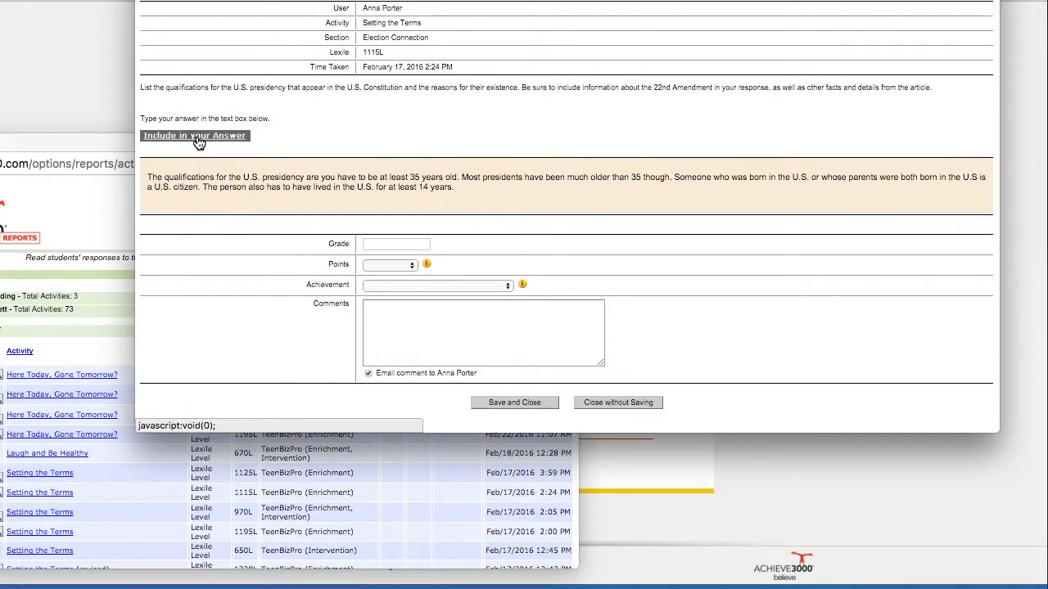
left_click_drag(519, 0, 525, 79)
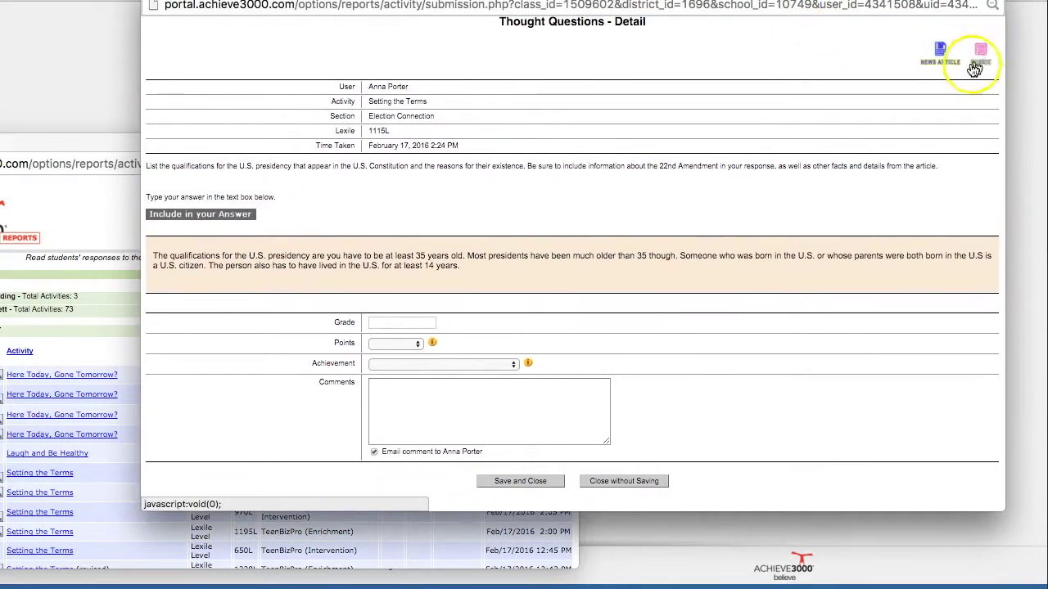
Go through the response's Grade, Points, Achievement and Comments fields without filling them in, and save and close the response.
left_click(399, 321)
left_click(394, 345)
left_click(510, 334)
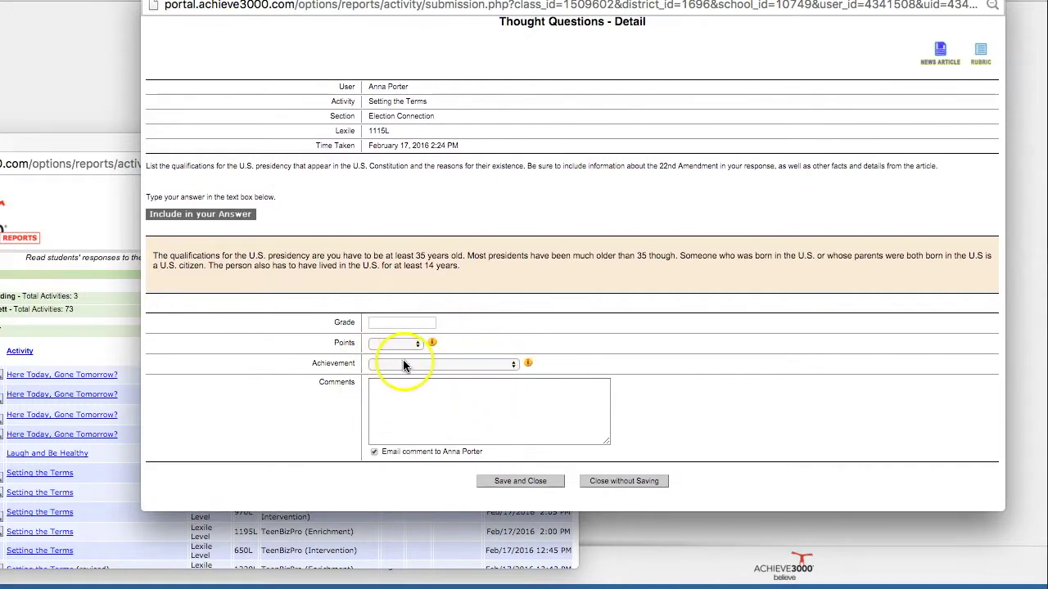
left_click(416, 406)
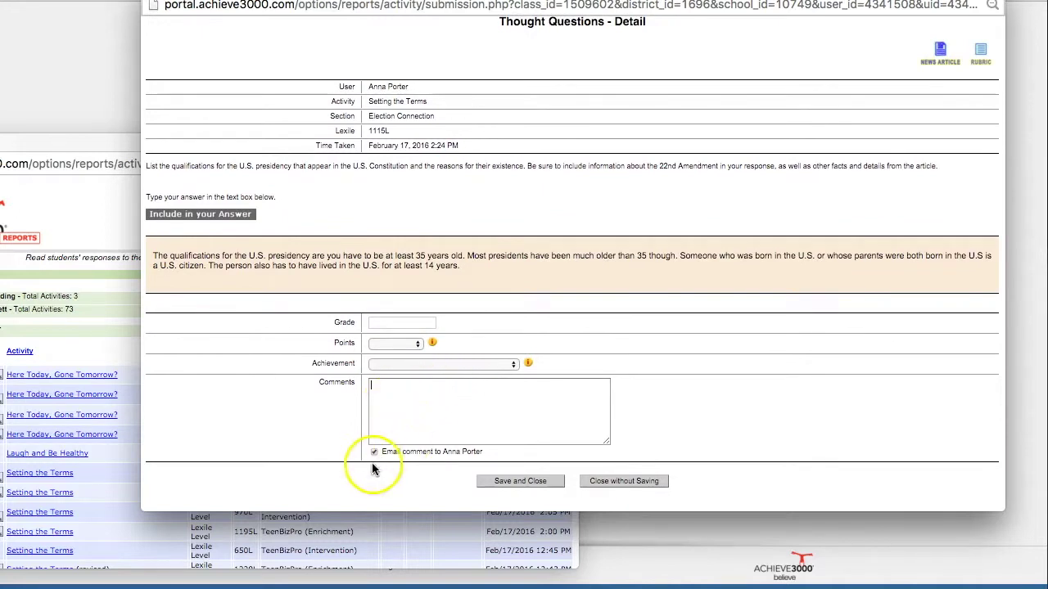
left_click(520, 483)
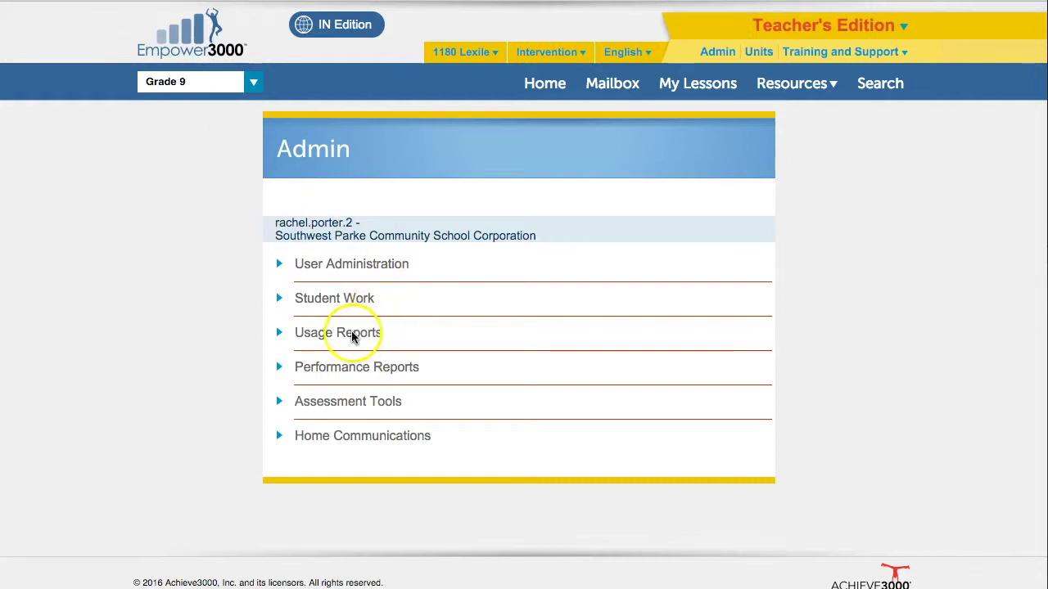
Generate the "How has Lexile performance changed over time?" performance report for Montezuma Elementary School with the default date range and limits.
left_click(310, 370)
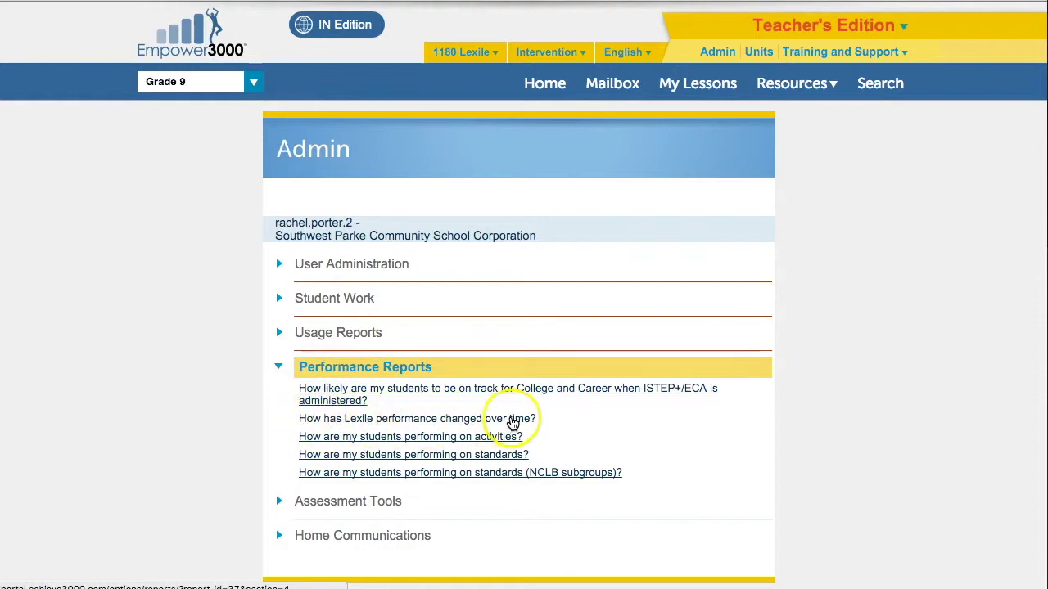
left_click(512, 421)
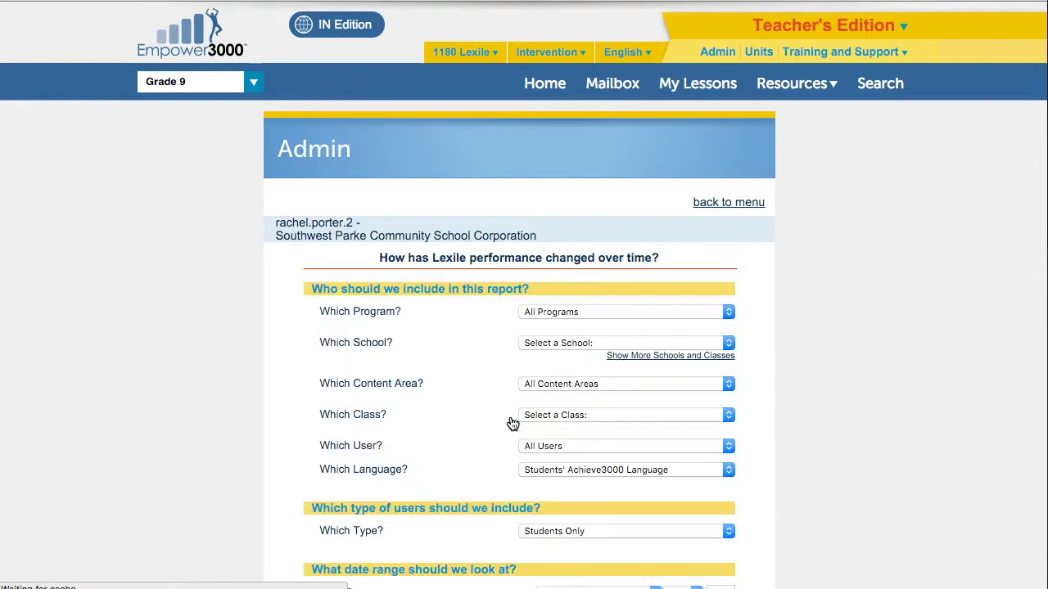
scroll(510, 423, "down", 2)
left_click(552, 280)
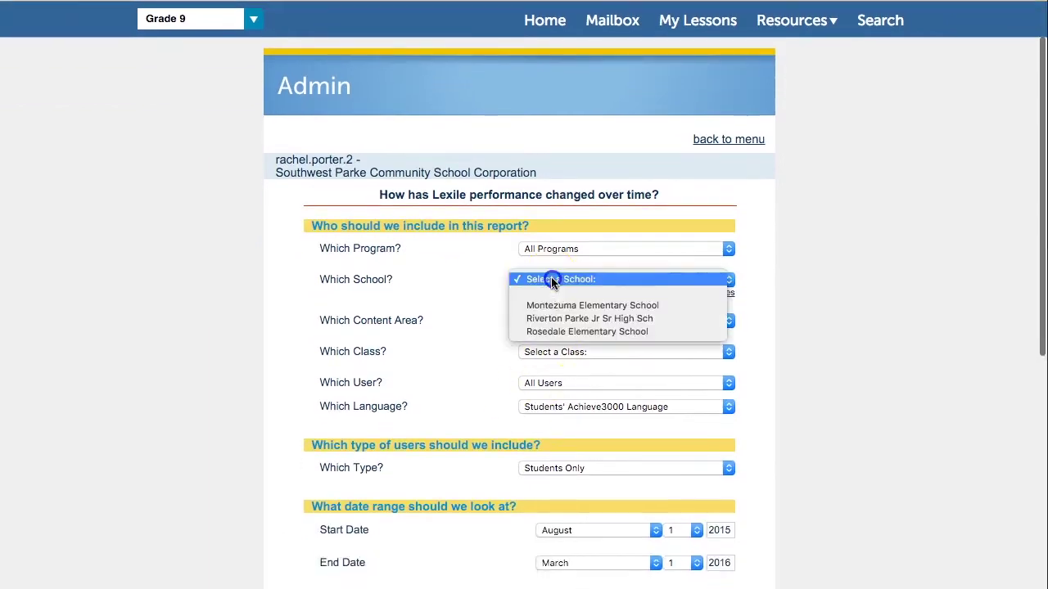
left_click(542, 305)
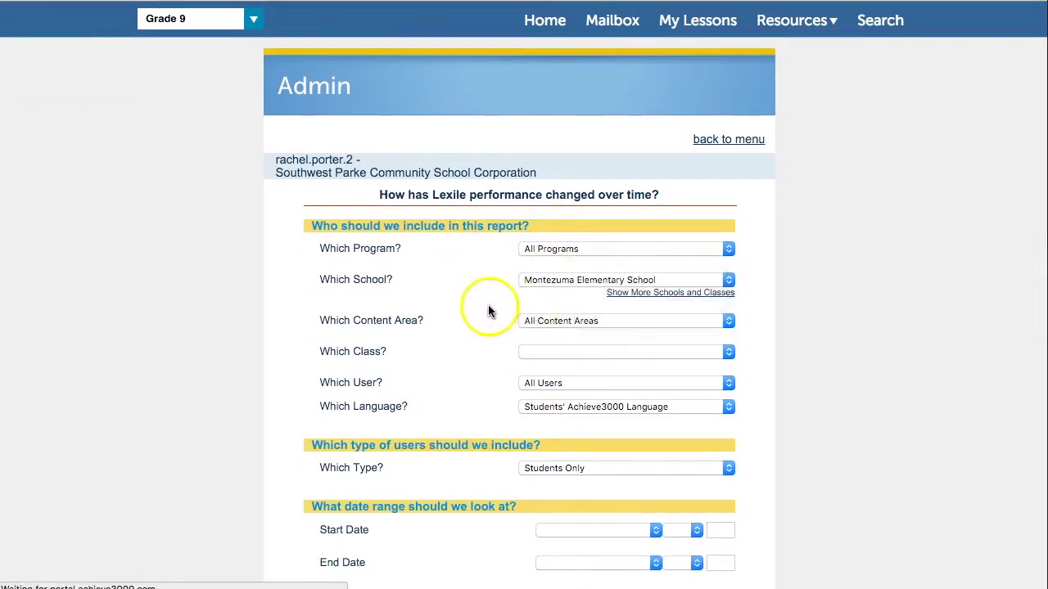
scroll(488, 309, "down", 5)
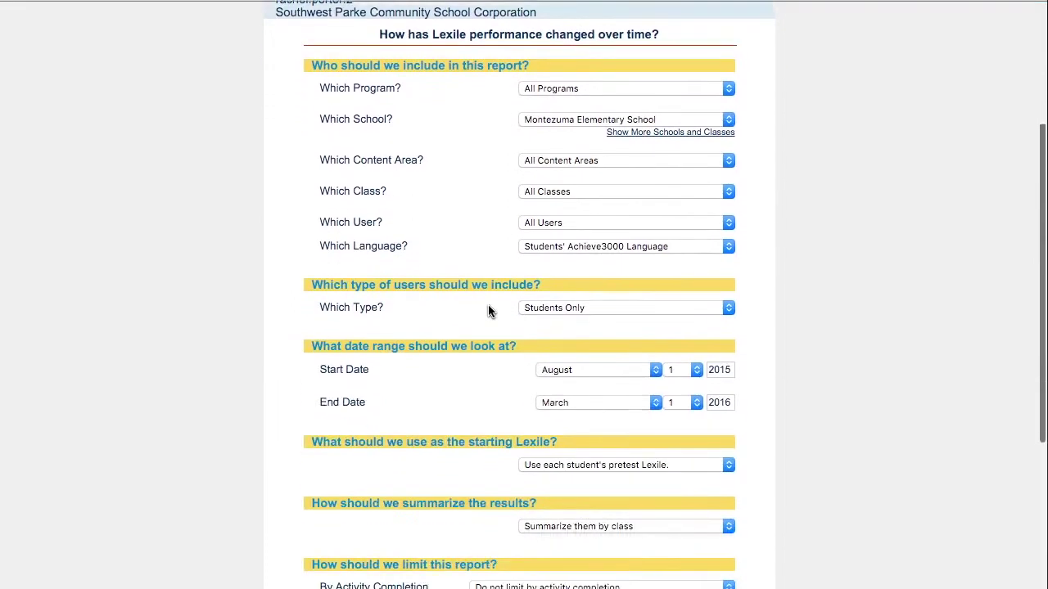
scroll(488, 307, "down", 4)
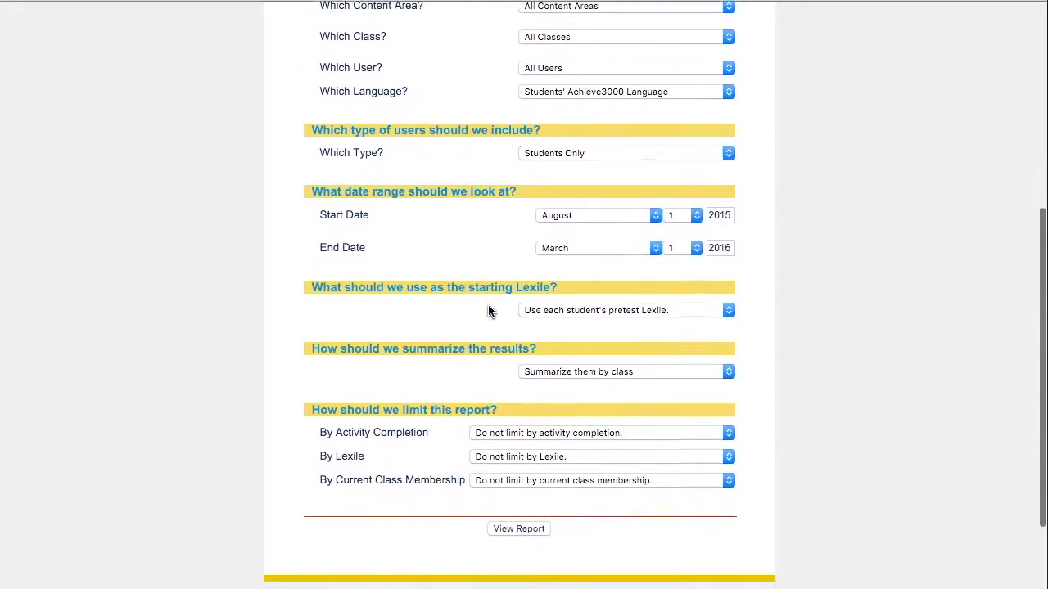
scroll(488, 308, "down", 1)
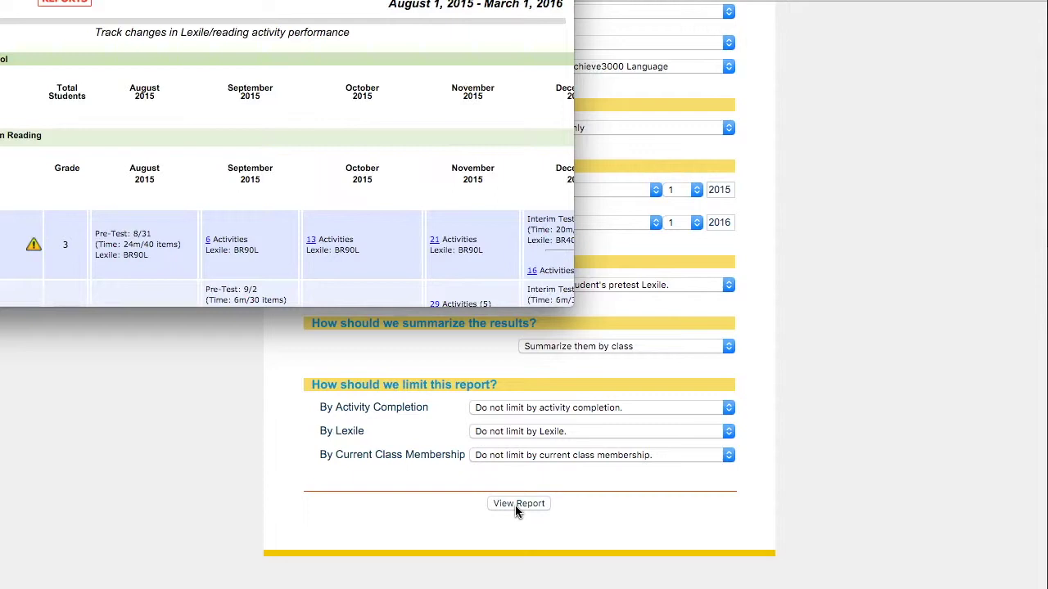
Bring the Lexile report window fully into view and look over the monthly Lexile averages listed by class.
left_click(237, 38)
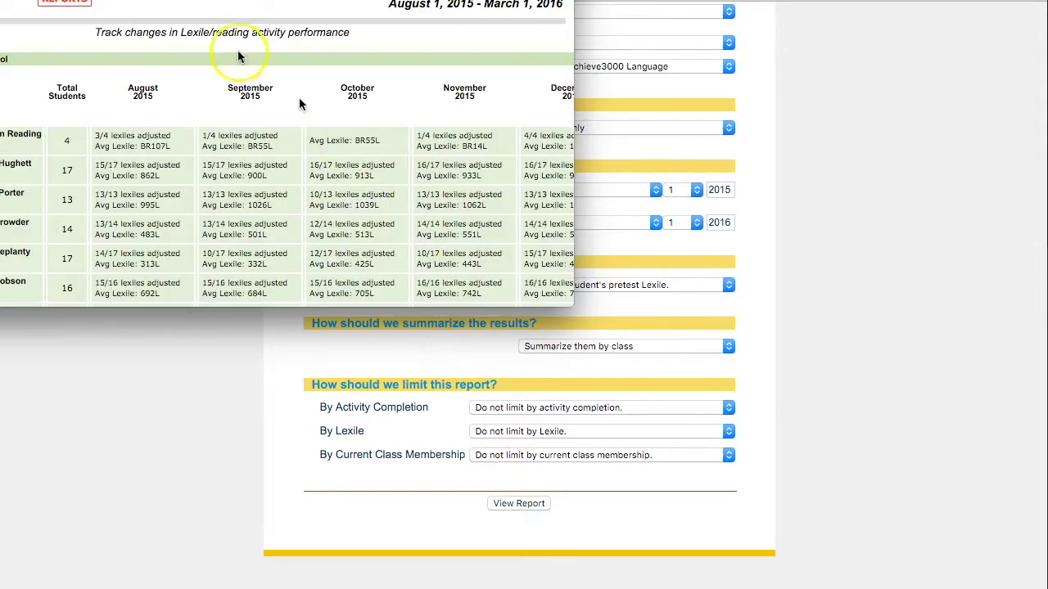
left_click_drag(52, 0, 297, 18)
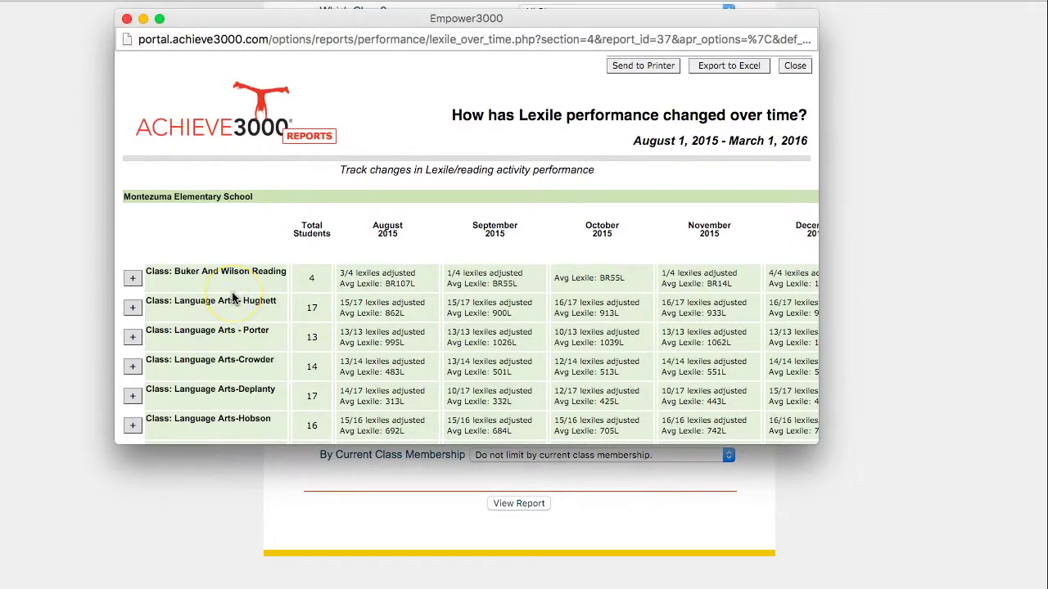
scroll(163, 299, "down", 3)
scroll(163, 301, "up", 2)
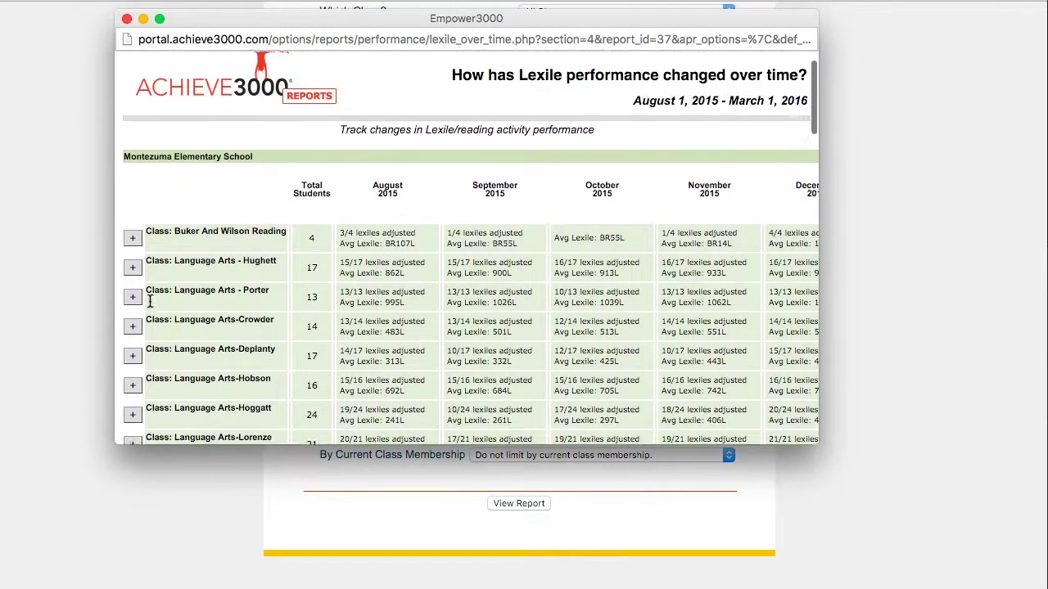
scroll(276, 319, "down", 3)
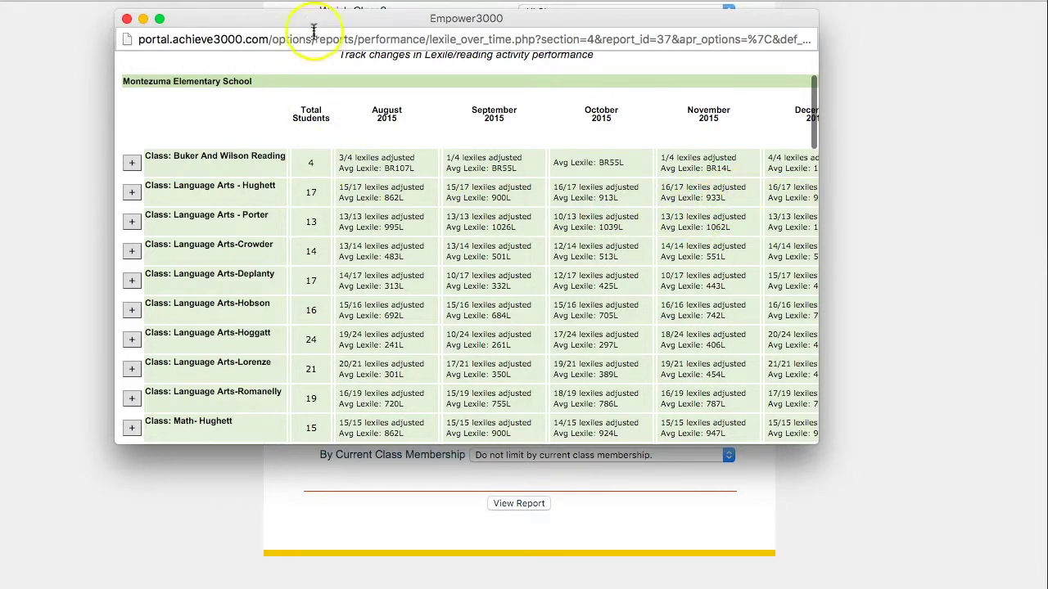
Expand the third listed class in the Lexile report and enlarge the window to show the monthly, growth and post-test columns.
left_click_drag(358, 20, 113, 3)
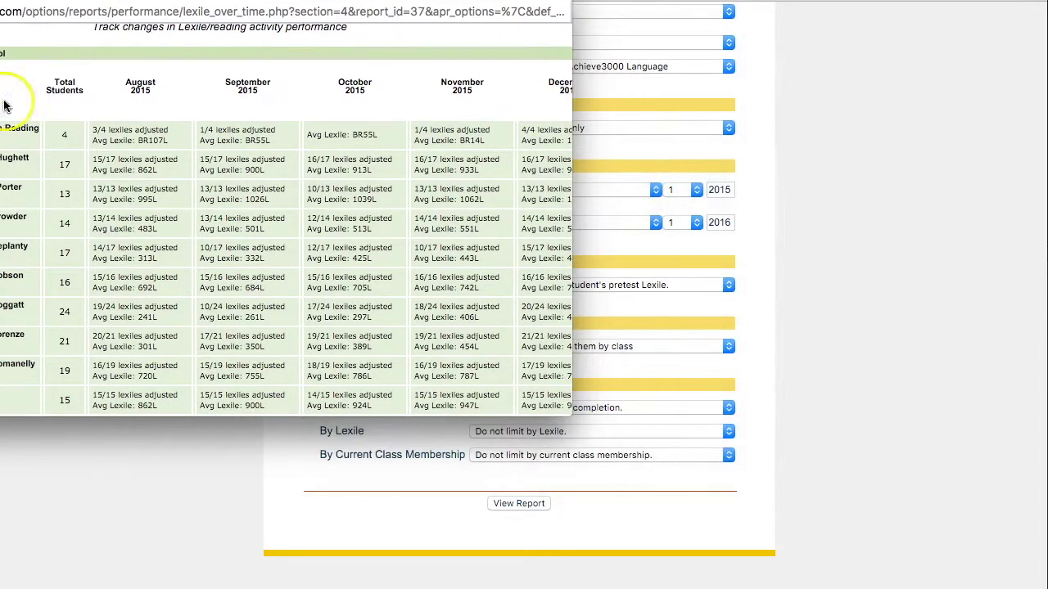
left_click(2, 188)
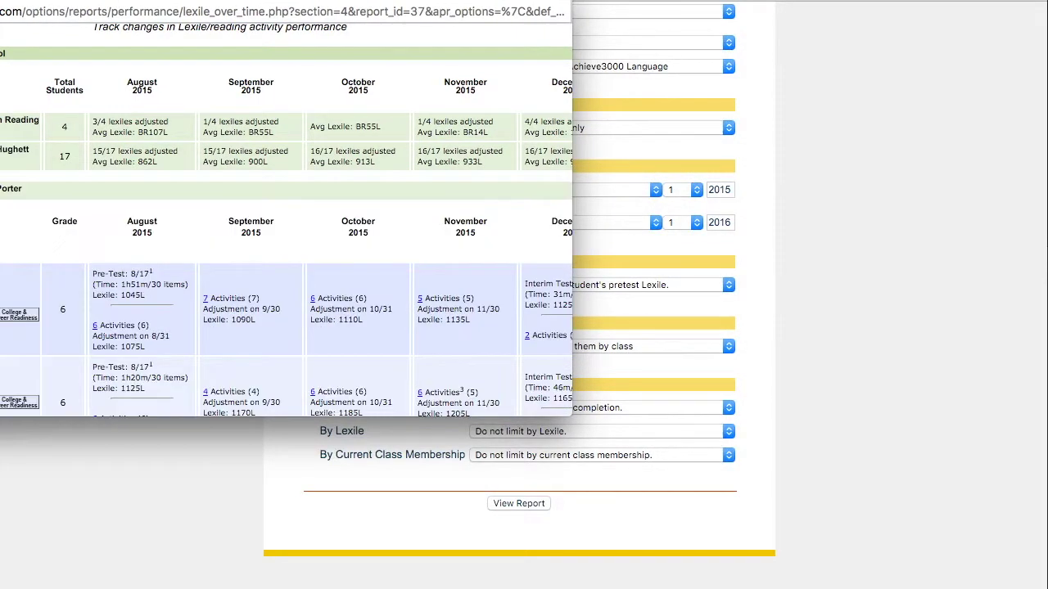
left_click_drag(573, 419, 1046, 588)
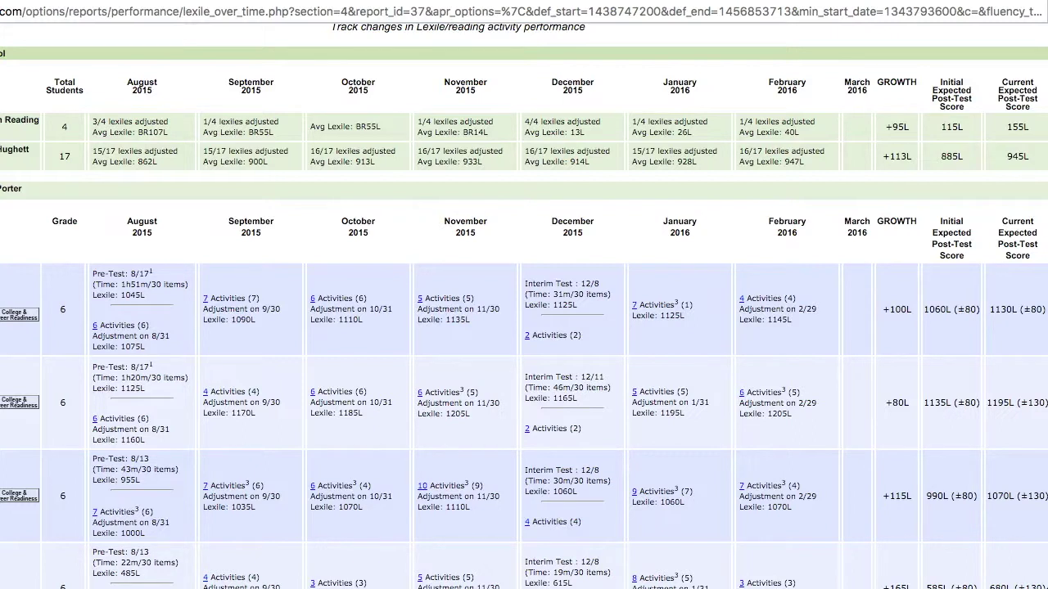
Examine the first student's pre-test date, testing time and Lexile, along with the monthly activities and Lexile adjustments.
scroll(70, 293, "down", 2)
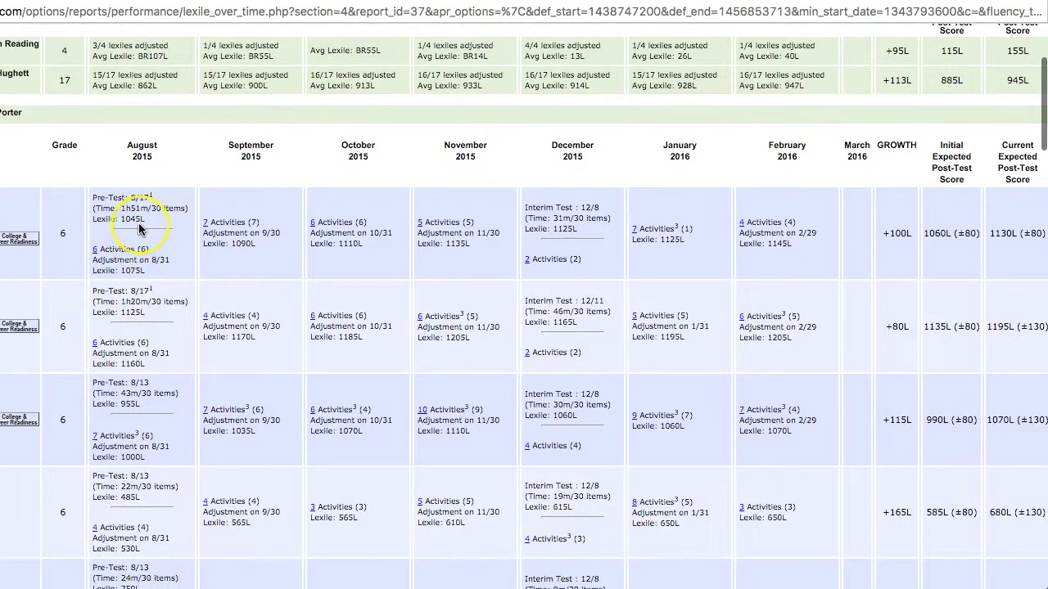
scroll(136, 245, "down", 2)
scroll(141, 228, "up", 1)
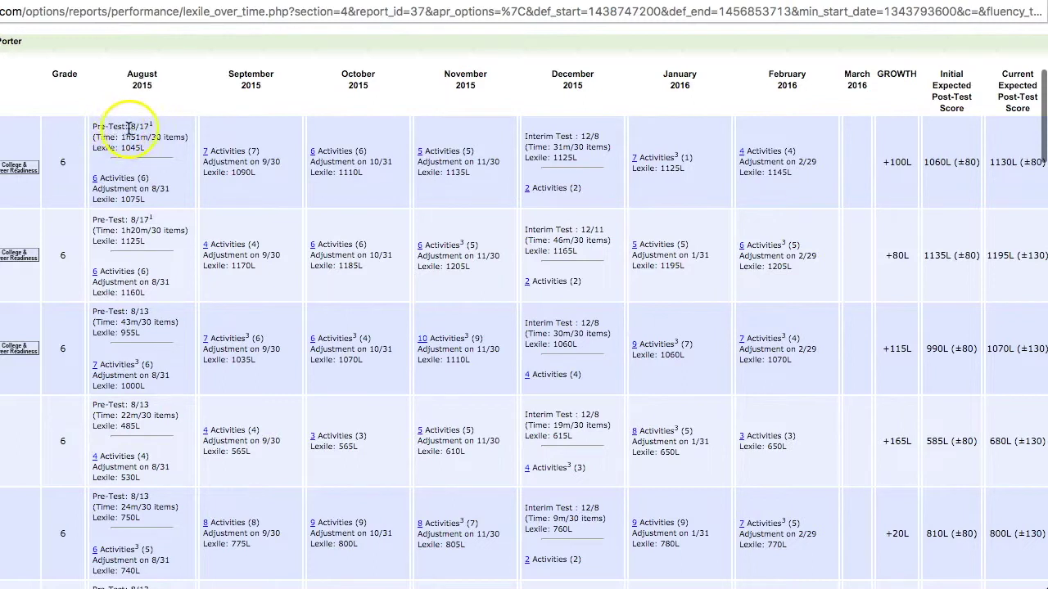
scroll(141, 127, "up", 1)
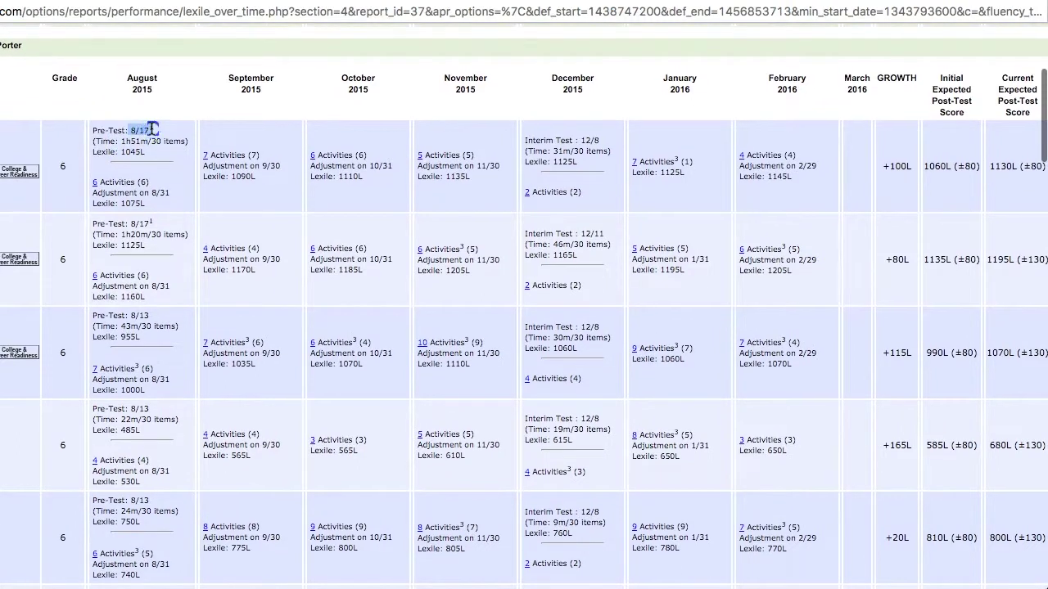
scroll(152, 129, "down", 1)
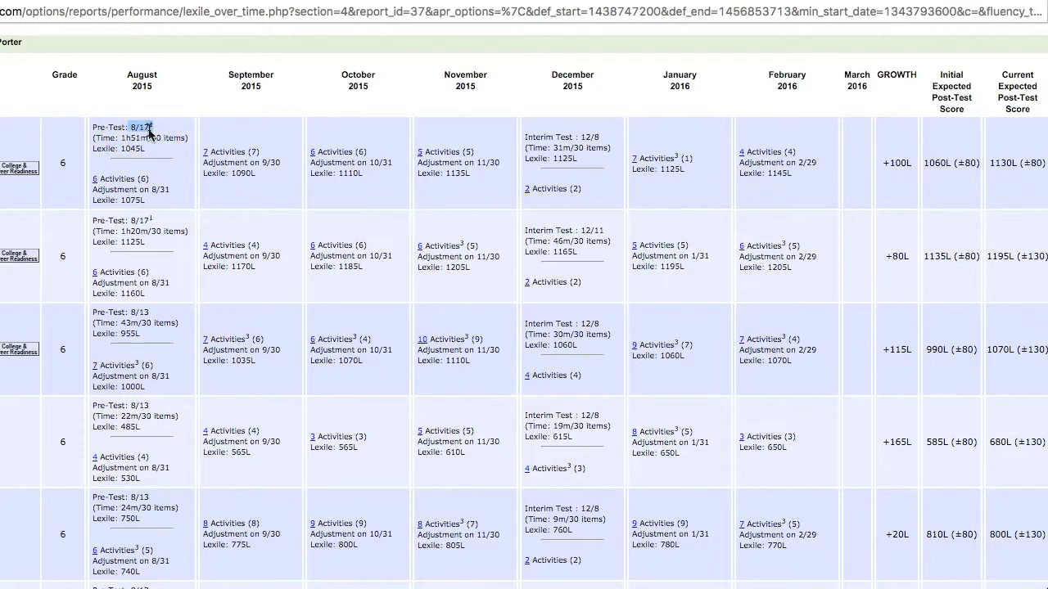
scroll(152, 131, "down", 1)
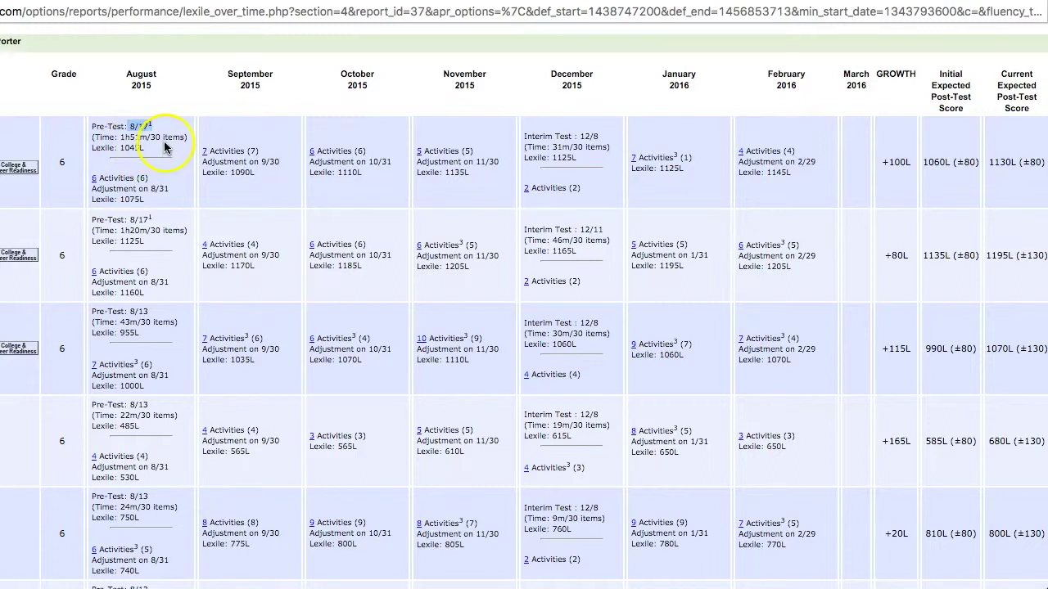
scroll(163, 140, "down", 2)
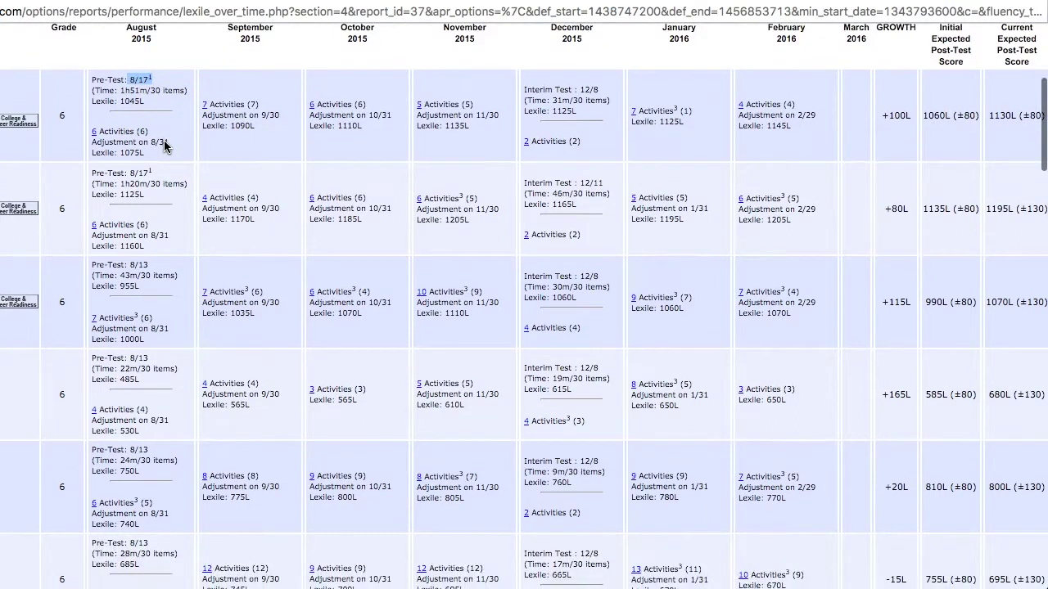
scroll(164, 144, "down", 1)
left_click(136, 136)
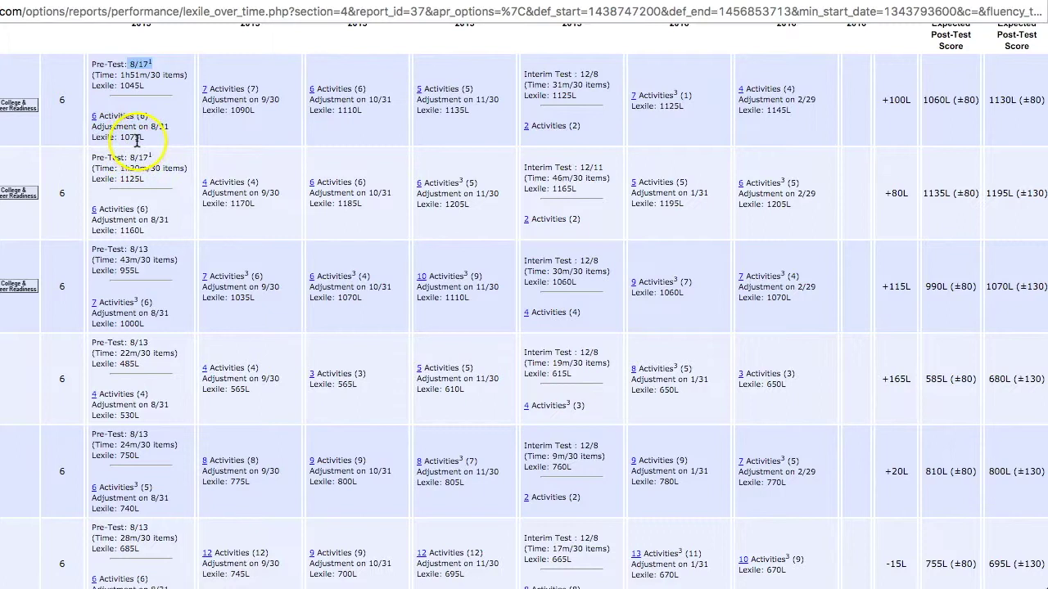
left_click_drag(118, 138, 150, 138)
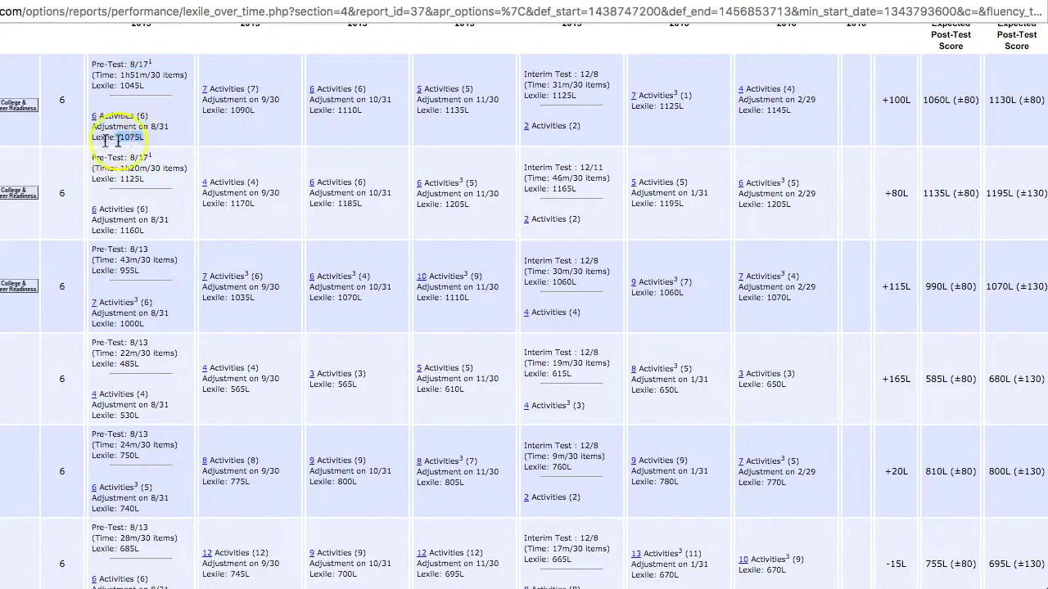
left_click(233, 113)
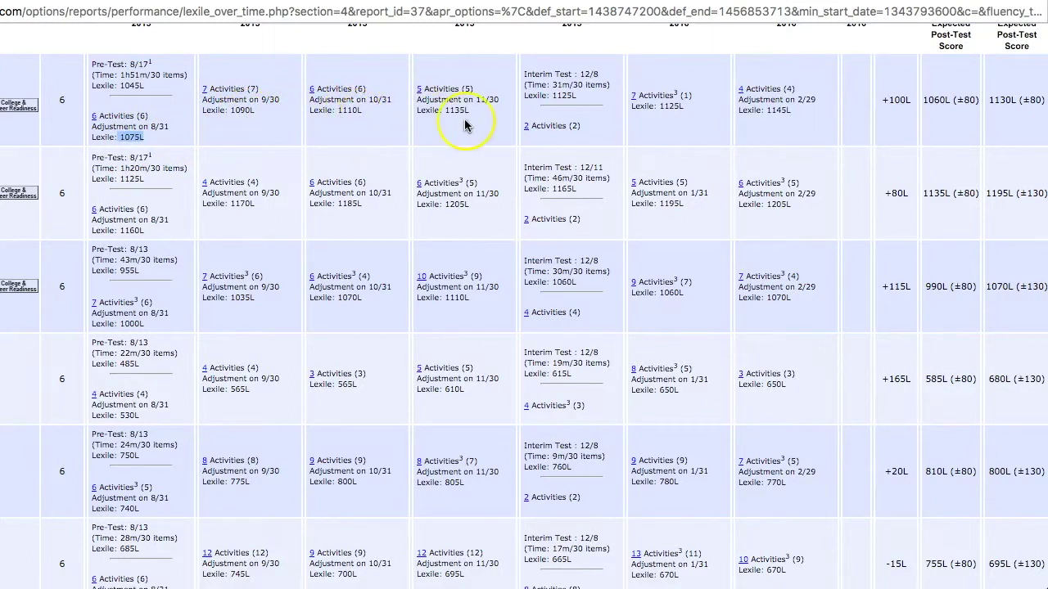
Examine the Growth, Initial and Current Expected Post-Test Score and MC Activities columns for the students in the class.
scroll(464, 125, "right", 3)
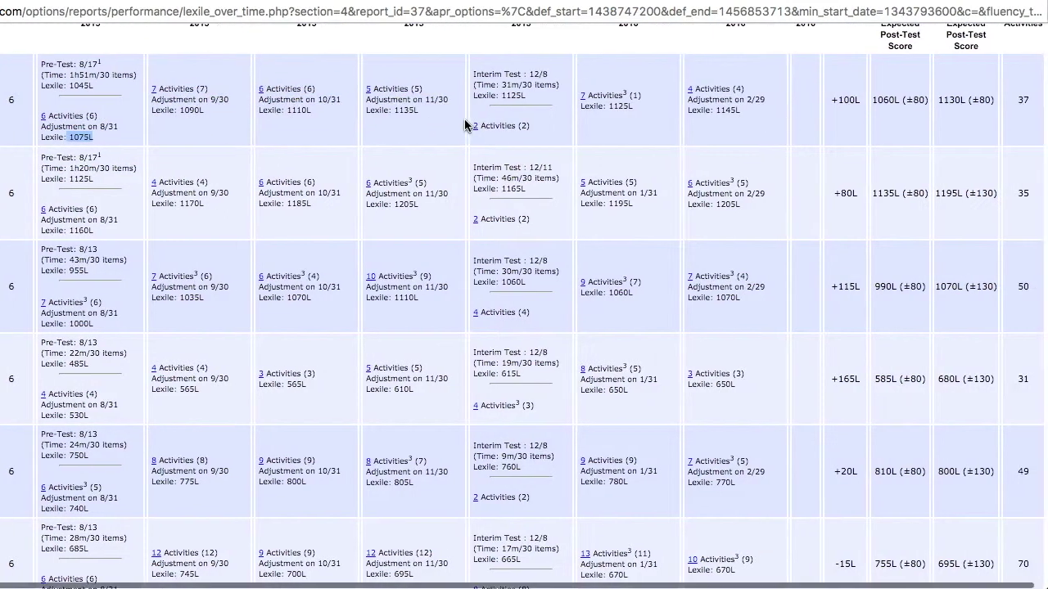
scroll(464, 125, "up", 3)
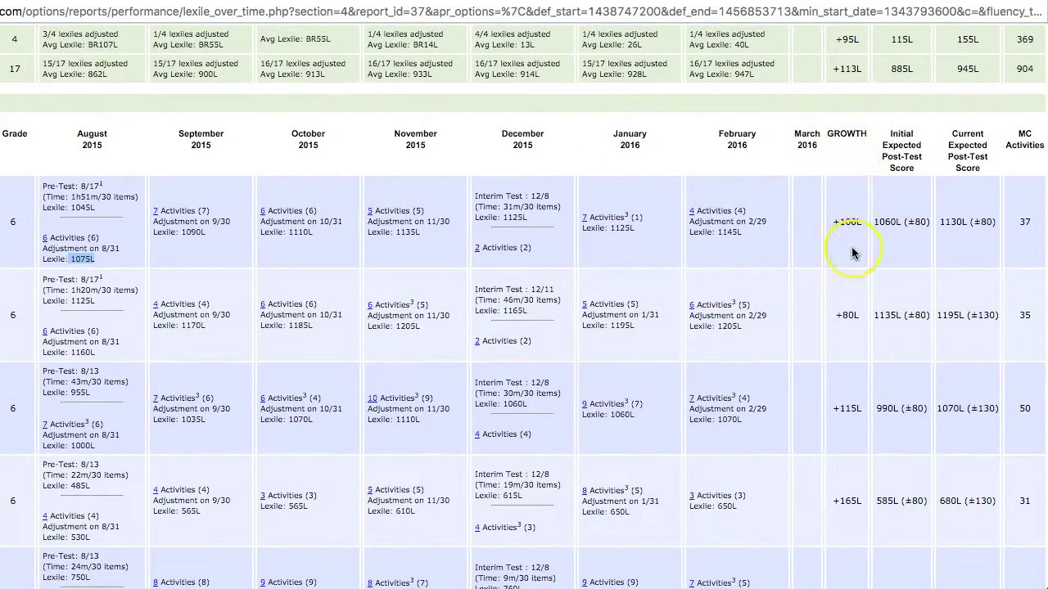
scroll(851, 254, "down", 2)
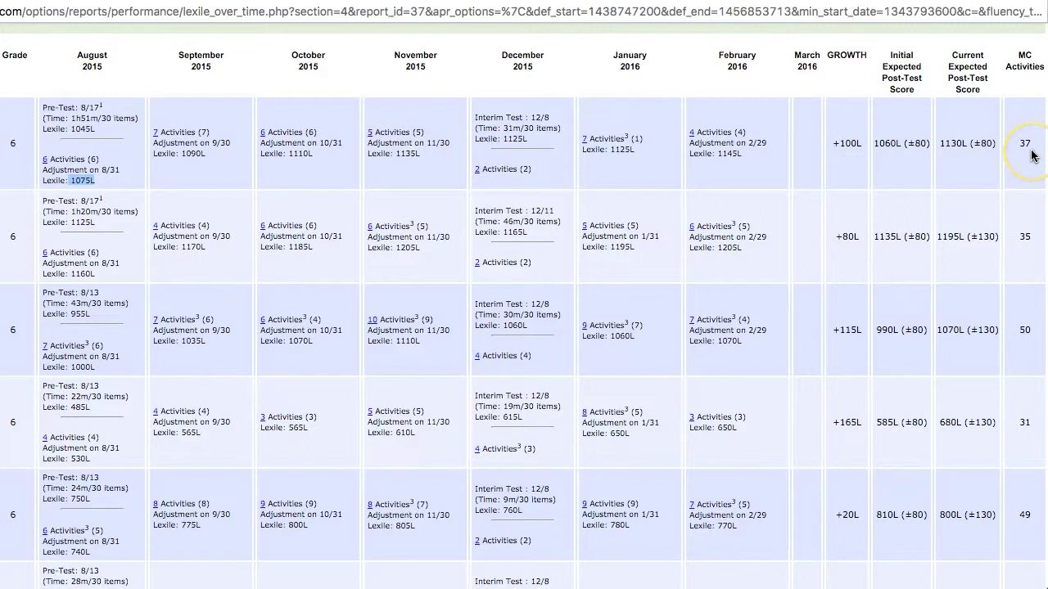
scroll(1032, 155, "down", 10)
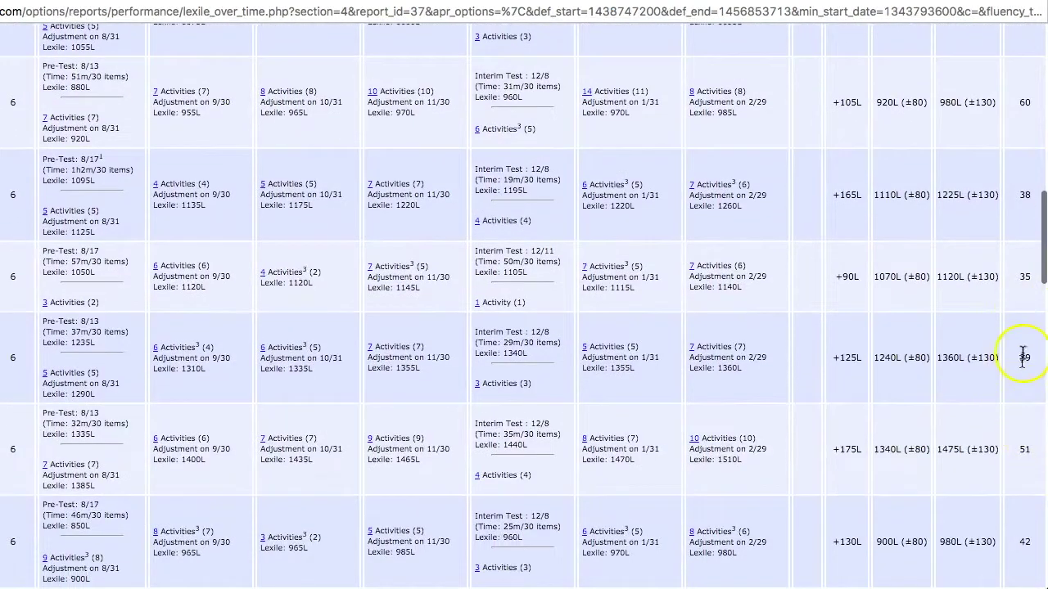
scroll(1025, 294, "up", 5)
scroll(1027, 323, "up", 8)
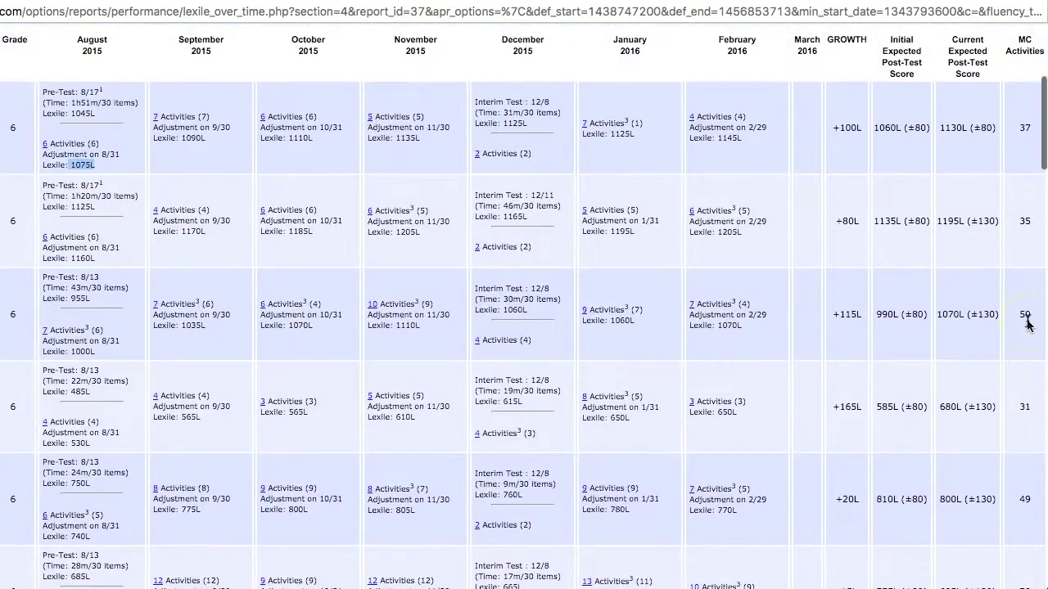
Review the growth values of the remaining students in the expanded class, down to the class average row.
scroll(834, 244, "down", 7)
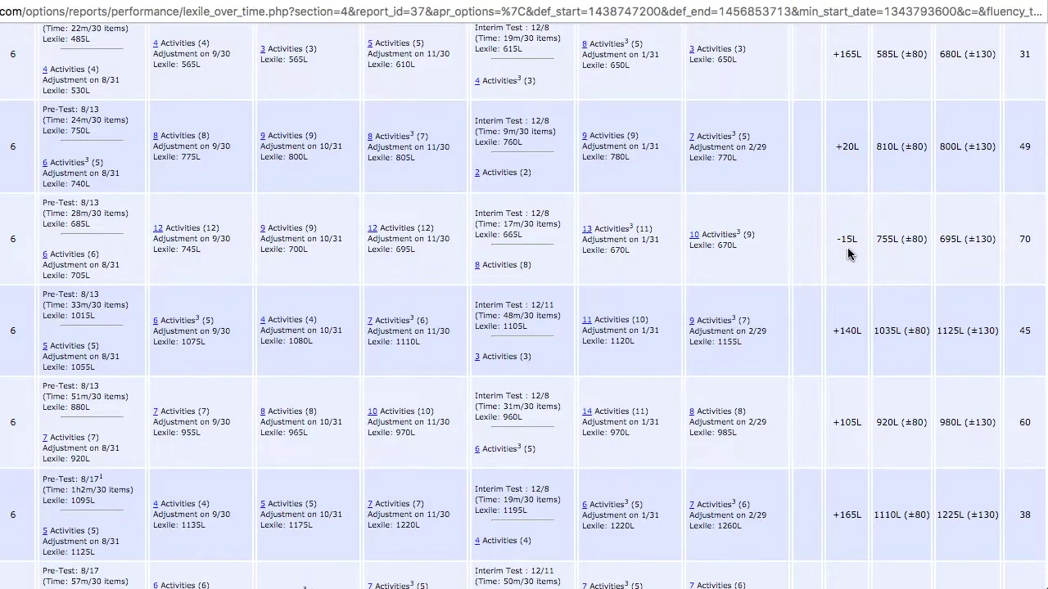
left_click(851, 248)
scroll(622, 232, "down", 15)
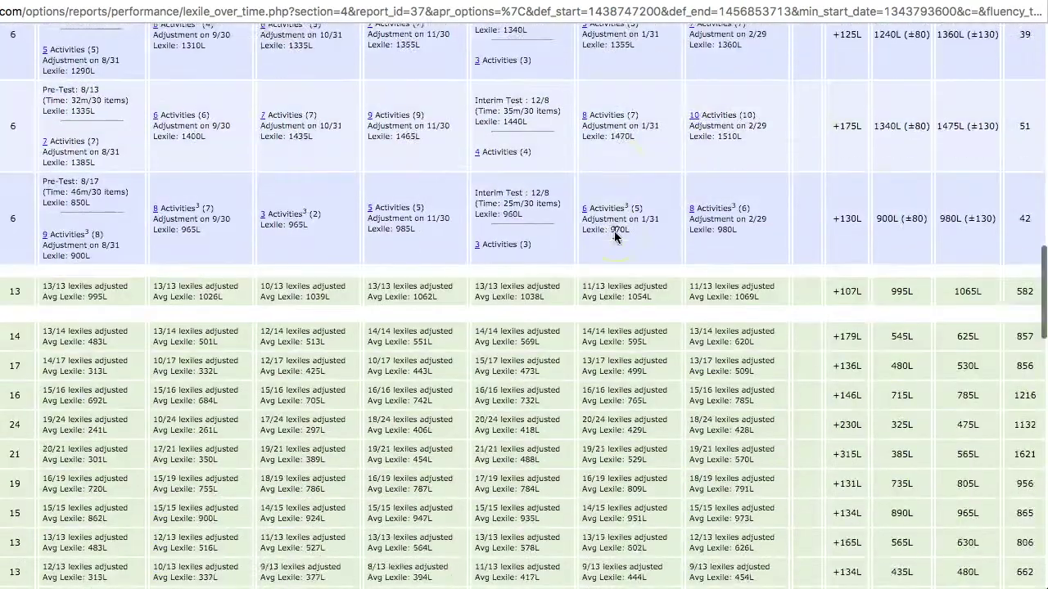
Examine the numbered footnotes below the School Total row at a larger text size, starting with the potentially invalid assessment note.
scroll(614, 231, "down", 5)
scroll(615, 234, "up", 2)
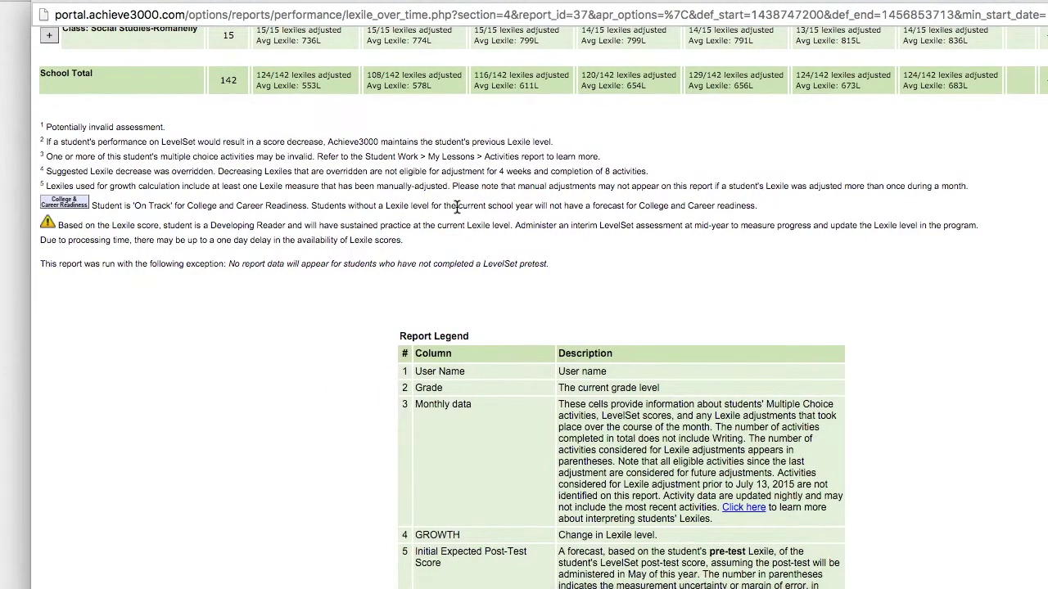
key("super+plus")
key("super+plus")
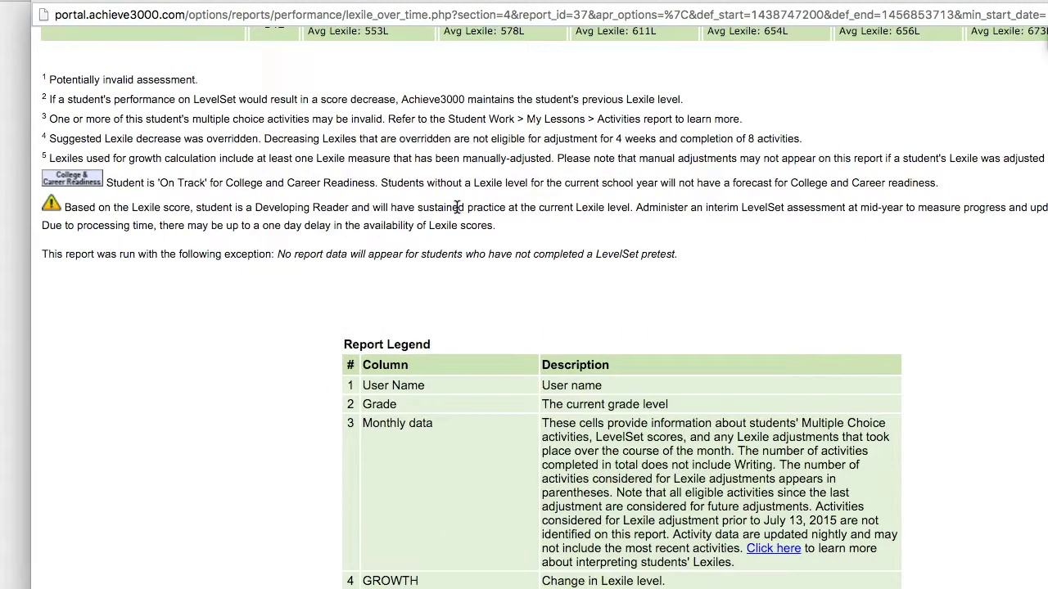
scroll(435, 186, "up", 1)
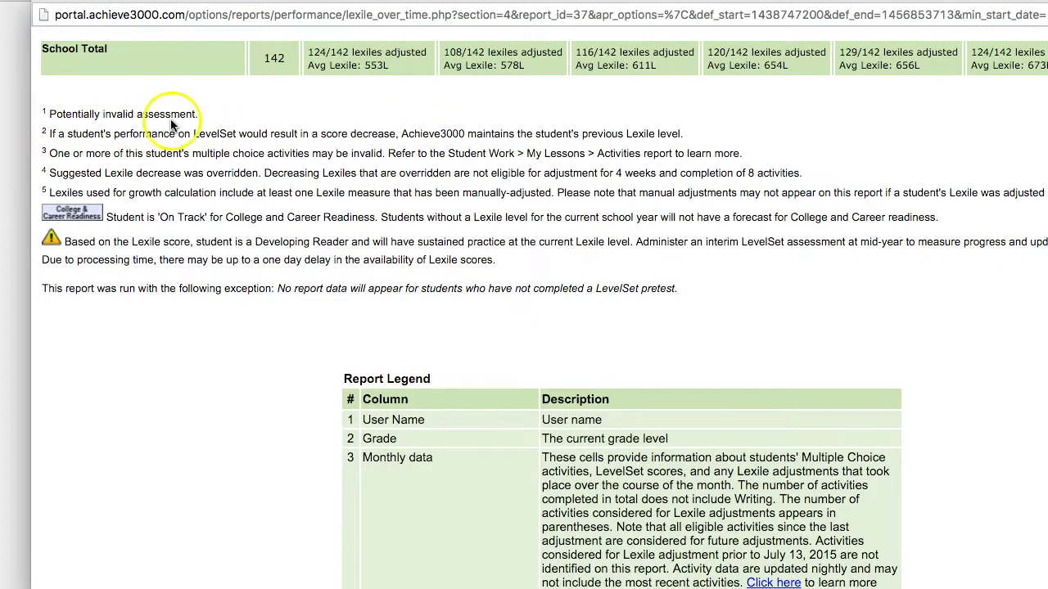
scroll(173, 126, "down", 1)
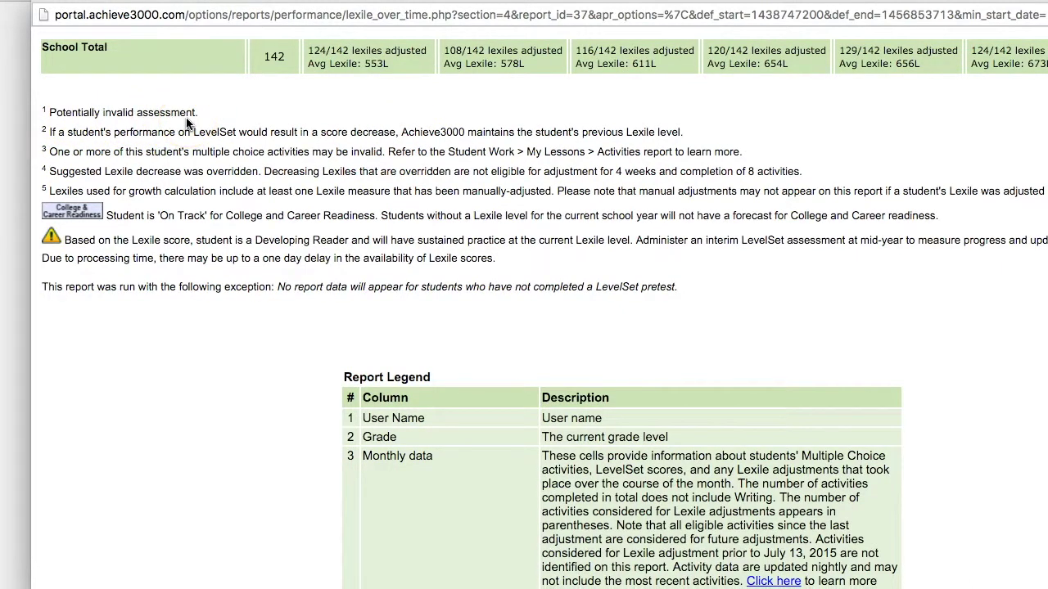